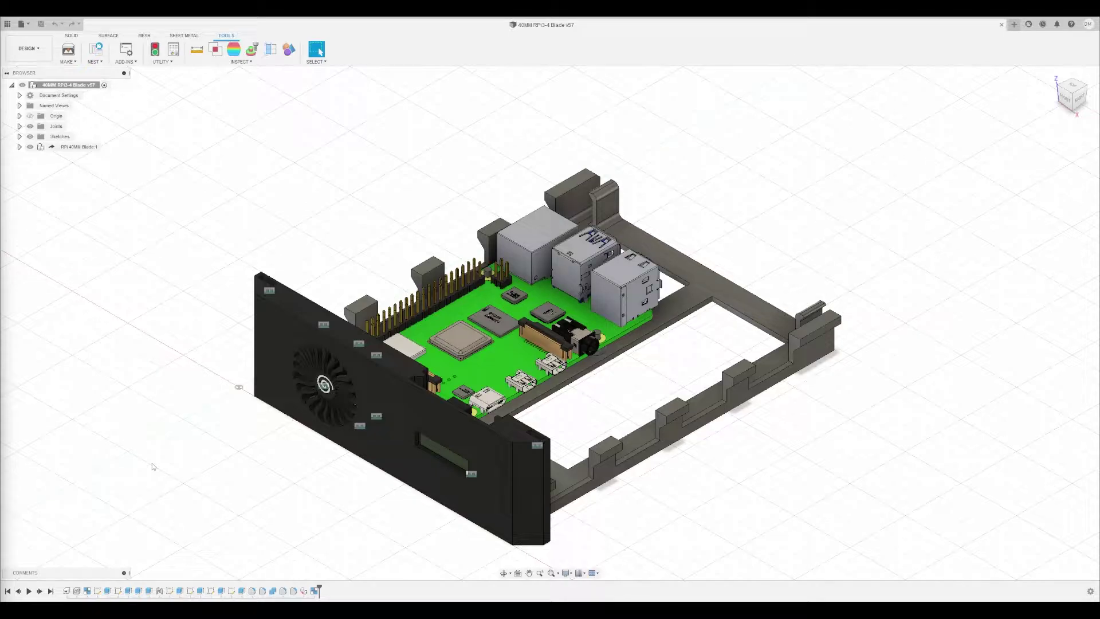
- Orbit the Pi blade case to inspect it from front, behind and low side angles
middle_click_drag(724, 473, 440, 150, "shift")
middle_click_drag(658, 473, 664, 480, "shift")
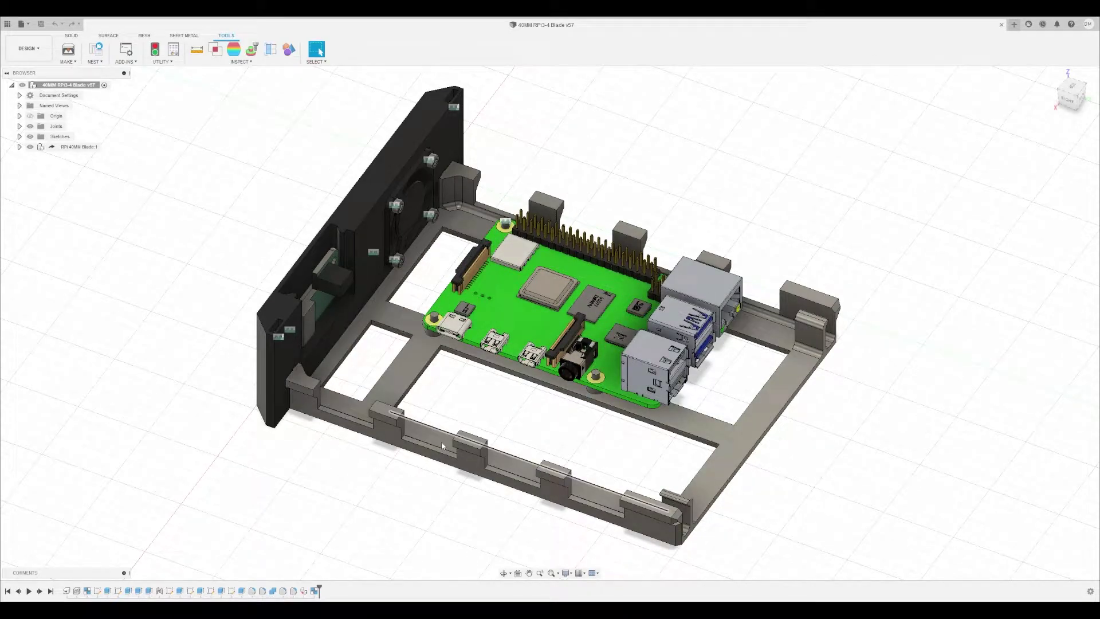
middle_click_drag(441, 446, 475, 310, "shift")
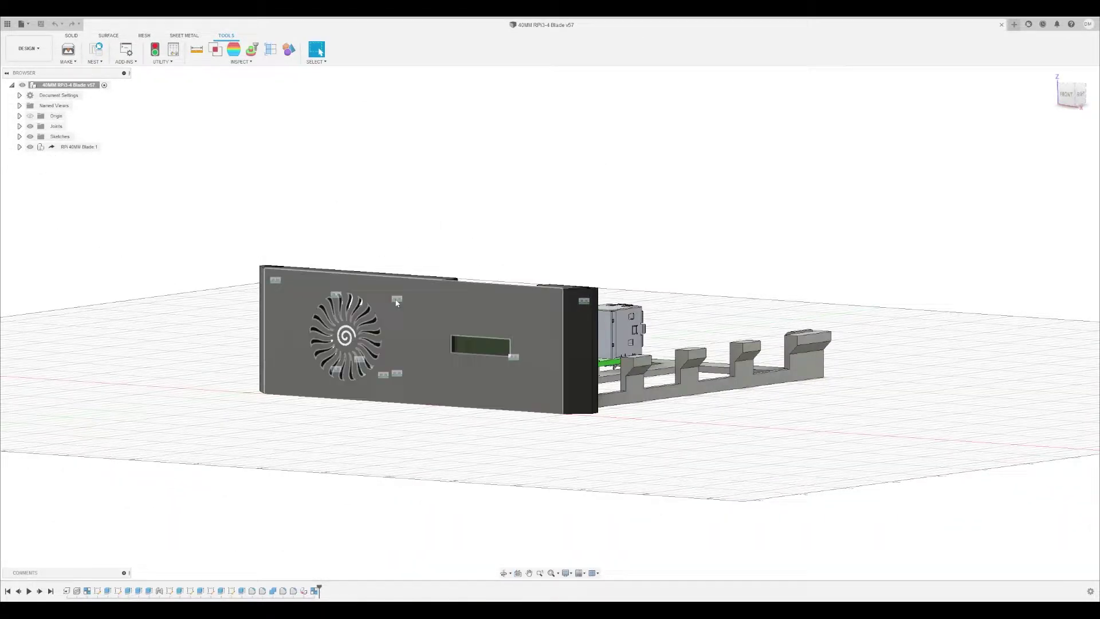
middle_click_drag(438, 383, 504, 395, "shift")
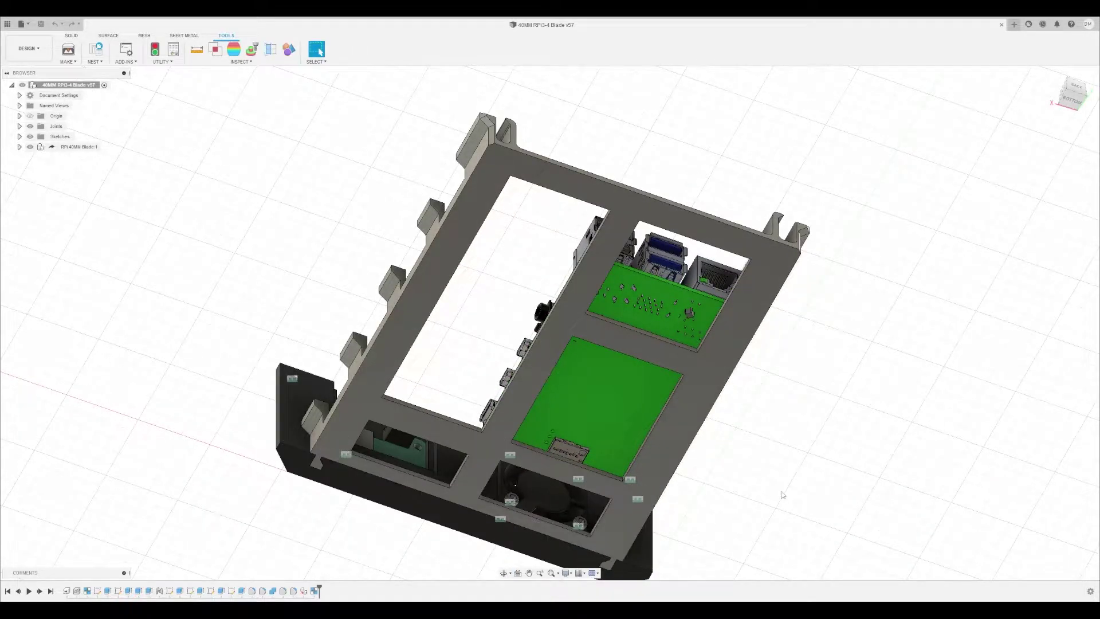
middle_click_drag(783, 495, 631, 344, "shift")
left_click(316, 50)
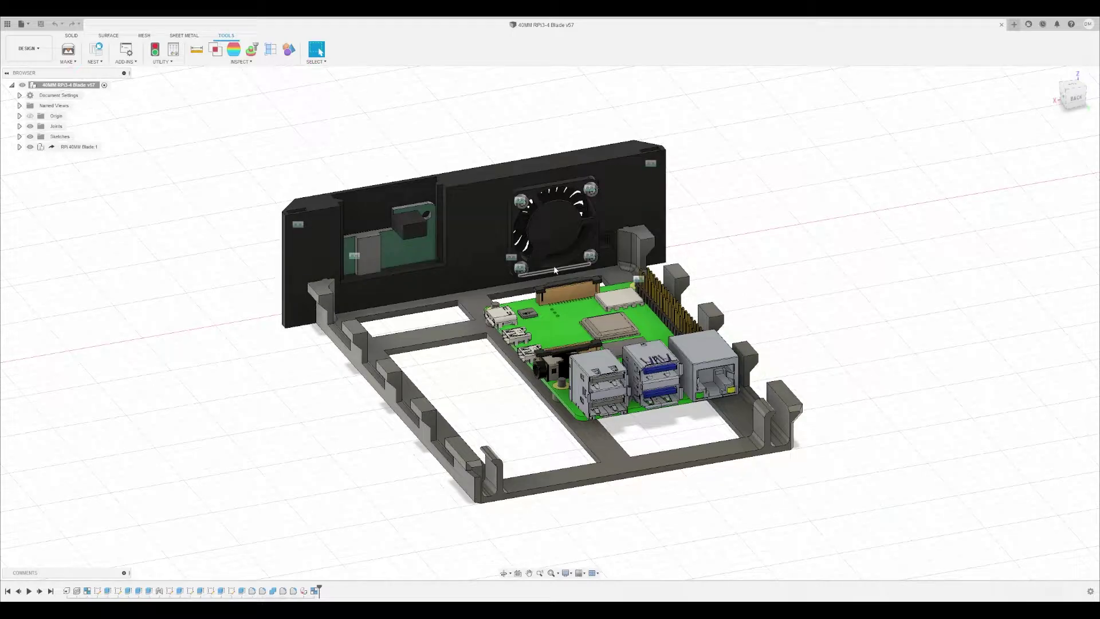
middle_click_drag(920, 376, 330, 230, "shift")
key("Escape")
middle_click_drag(1005, 369, 875, 400, "shift")
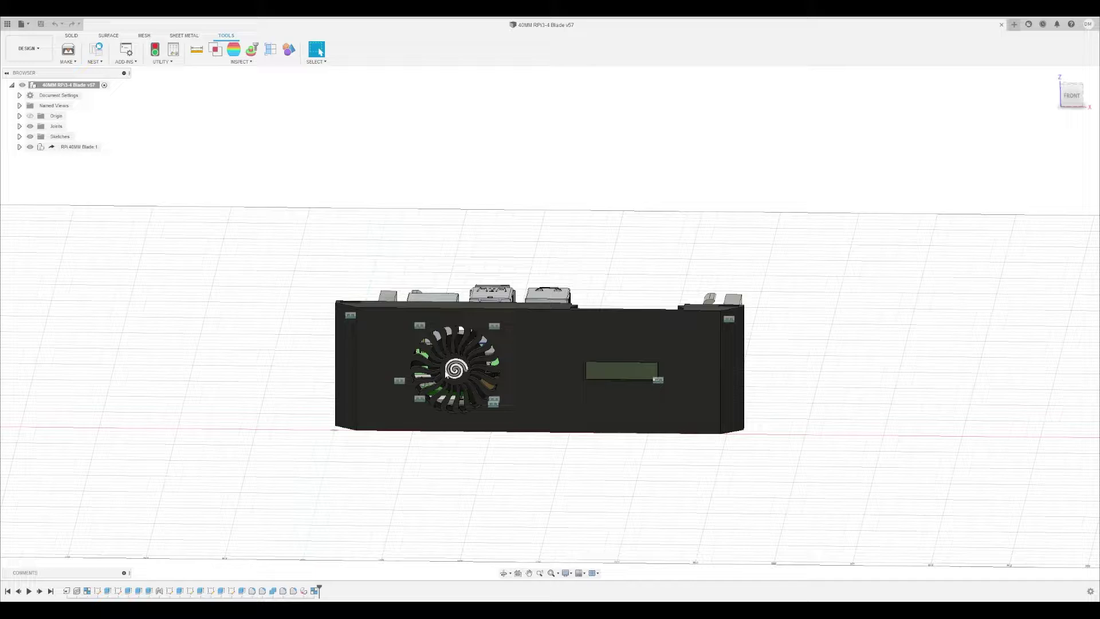
middle_click_drag(810, 373, 748, 420, "shift")
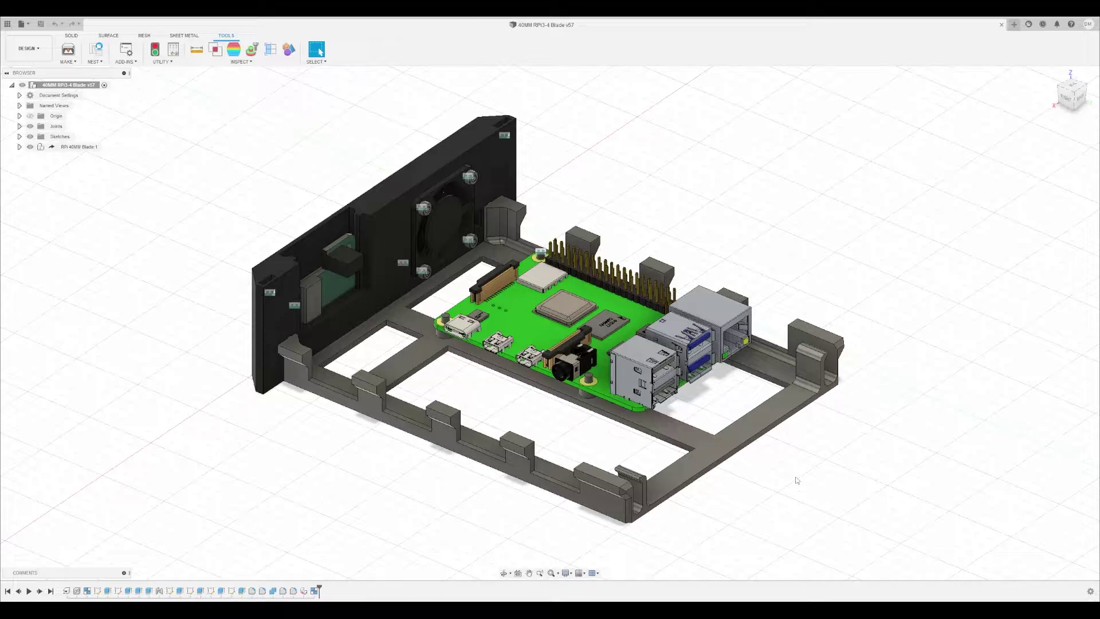
- Orbit the case to a higher angle, then switch to the PrusaSlicer window with the tray
middle_click_drag(855, 475, 797, 452, "shift")
key("Escape")
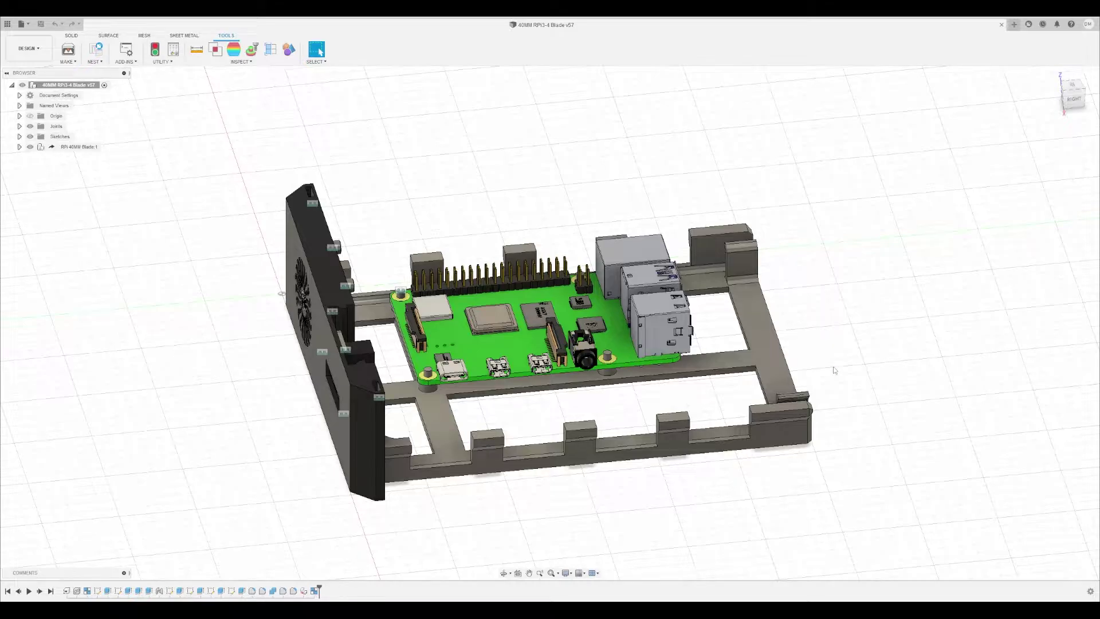
mouse_move(848, 379)
middle_mouse_down("shift")
mouse_move(857, 395)
mouse_move(888, 356)
mouse_move(842, 326)
mouse_move(857, 381)
mouse_move(838, 394)
middle_mouse_up("shift")
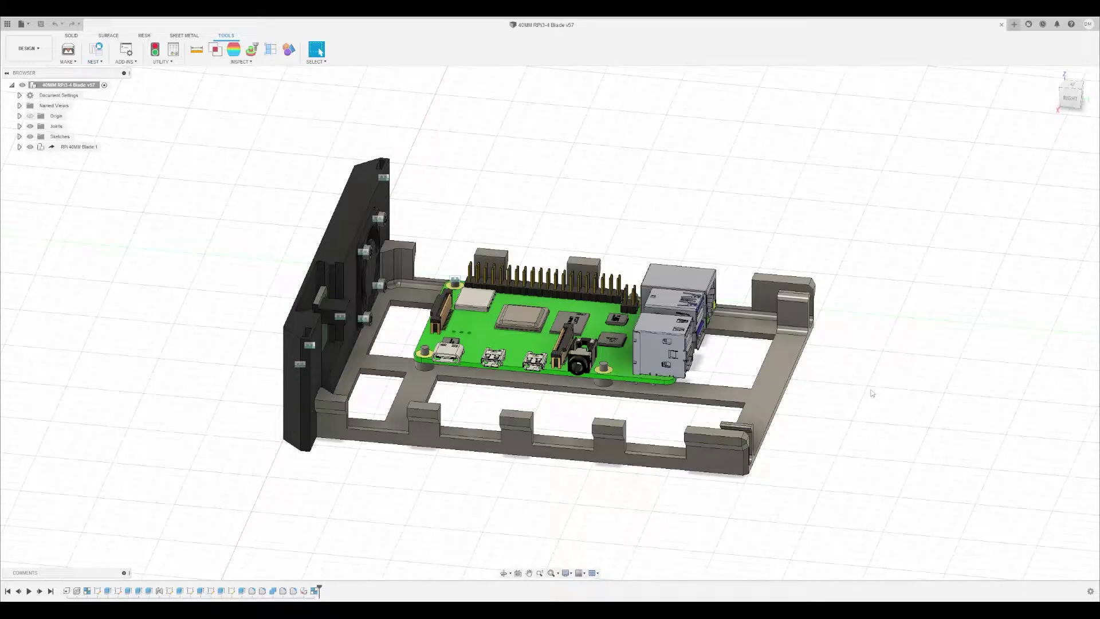
middle_click_drag(848, 393, 575, 378, "shift")
left_click(317, 49)
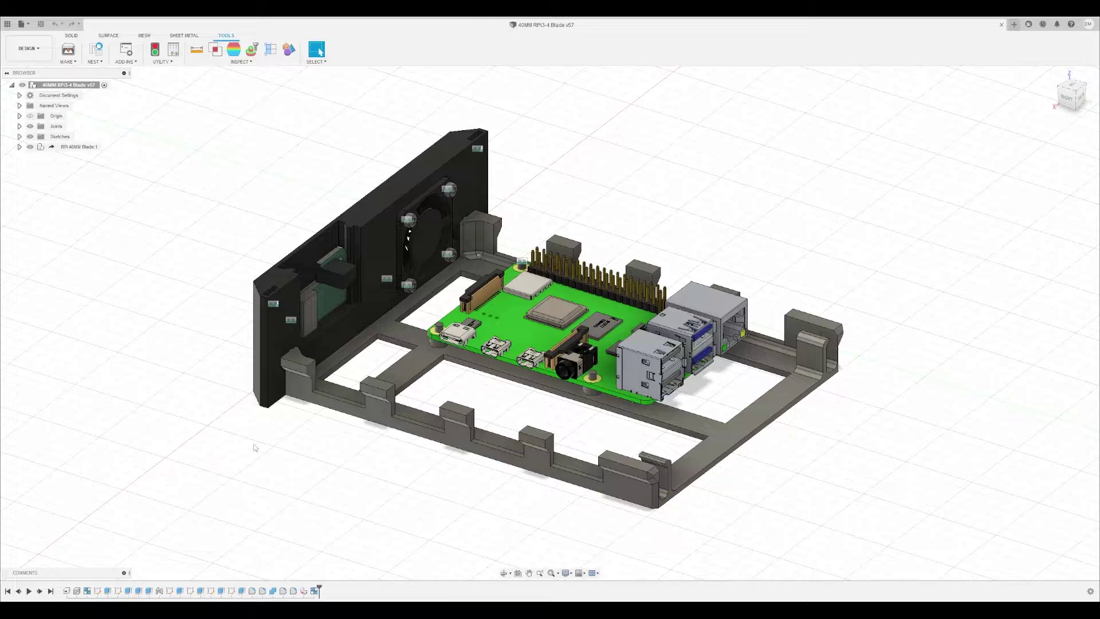
left_click(113, 585)
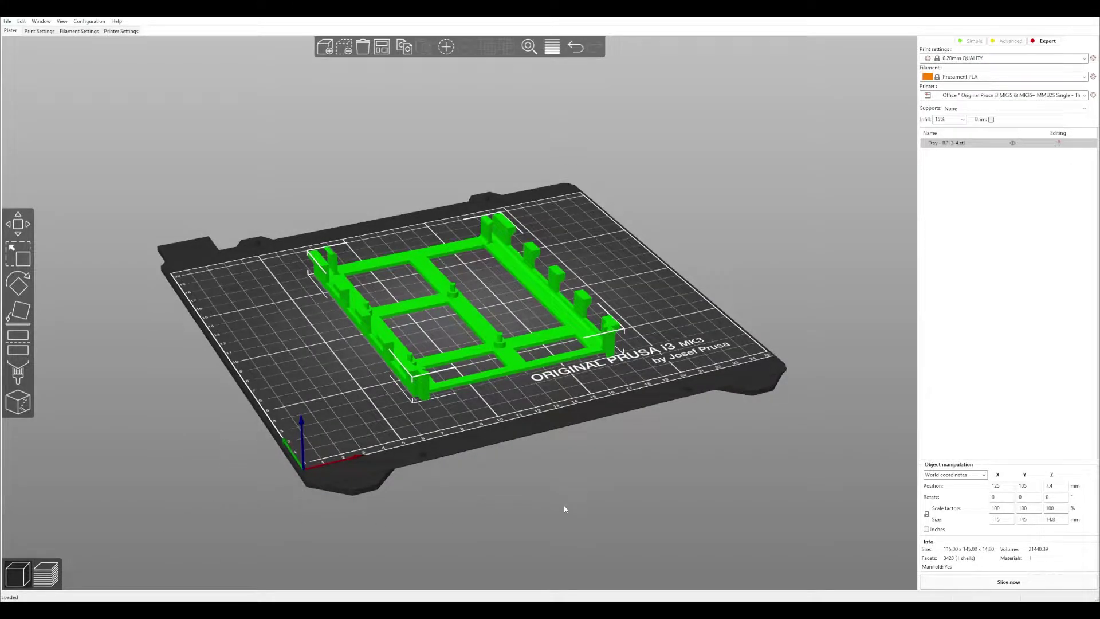
- Change the tray's bottom solid layers and slice it, estimating 2h28m and 8.61 m of filament
left_click_drag(612, 505, 544, 493)
left_click(39, 31)
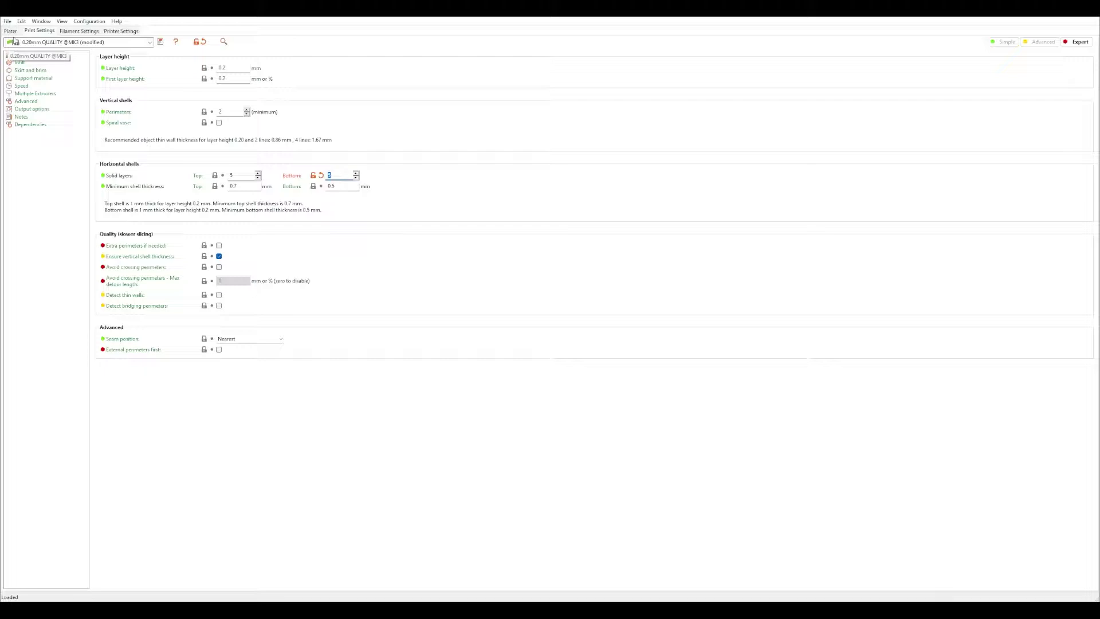
left_click(10, 31)
left_click(1004, 581)
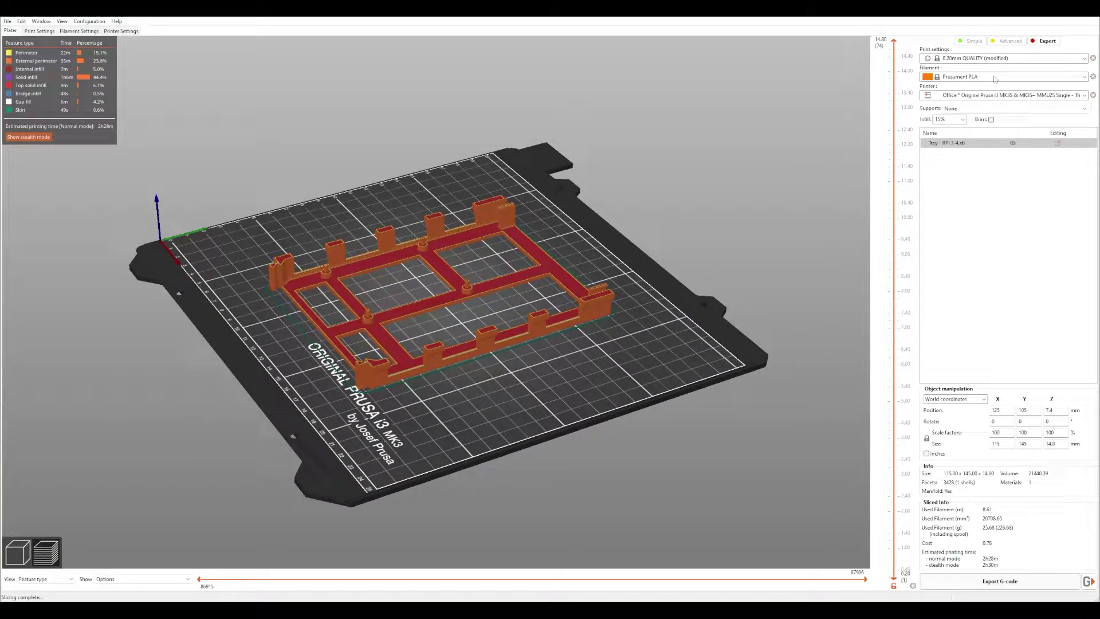
left_click_drag(759, 395, 763, 325)
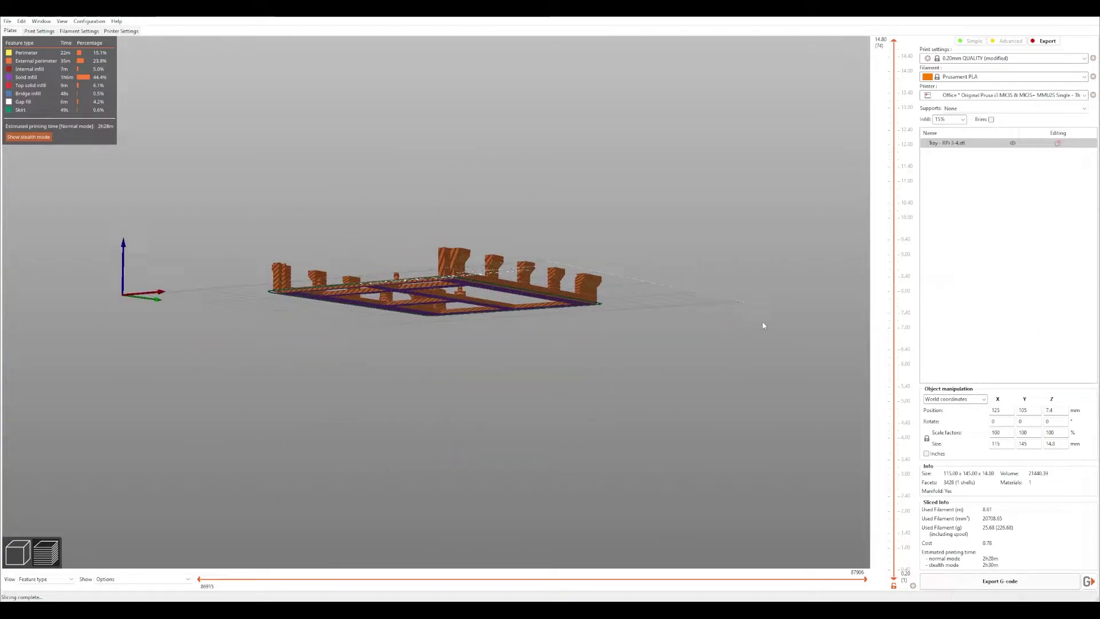
key("0")
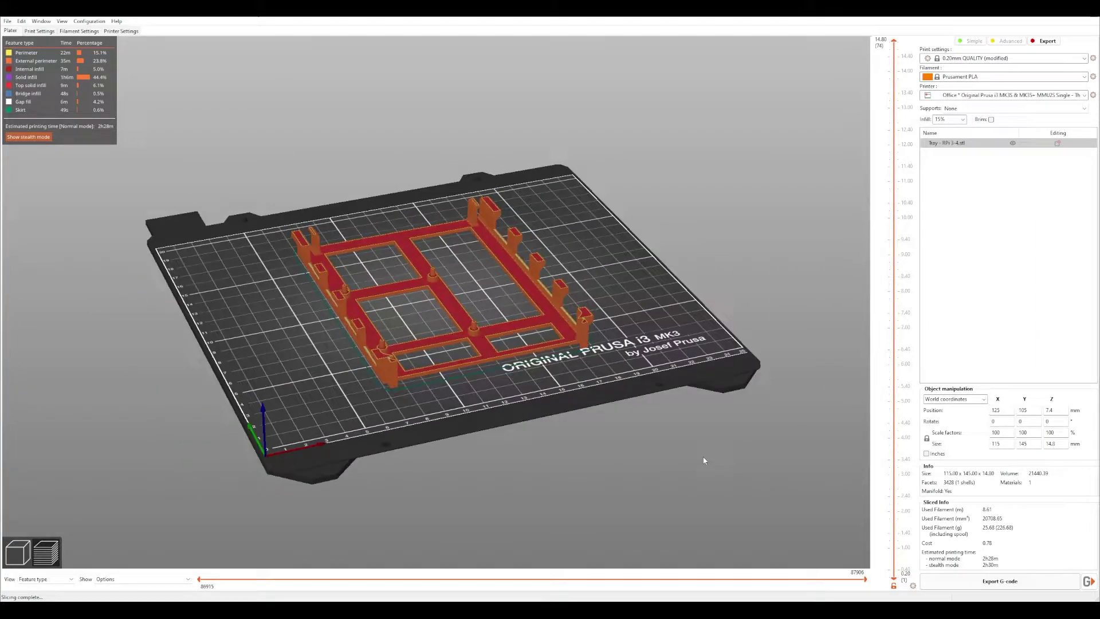
key("3")
key("0")
left_click_drag(701, 458, 482, 383)
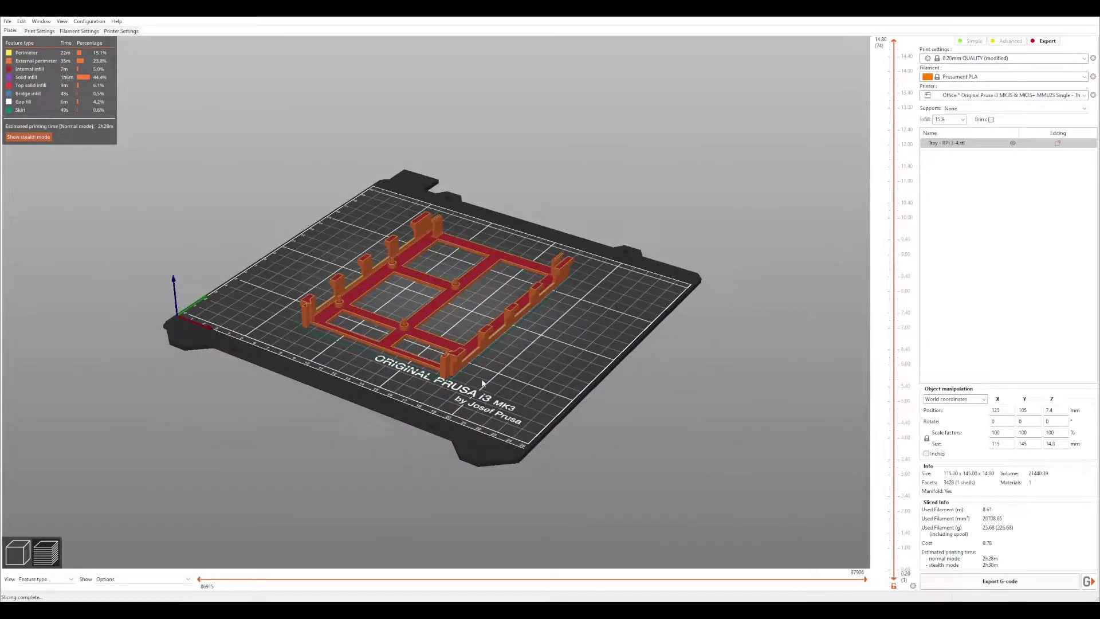
scroll(376, 318, "up", 10)
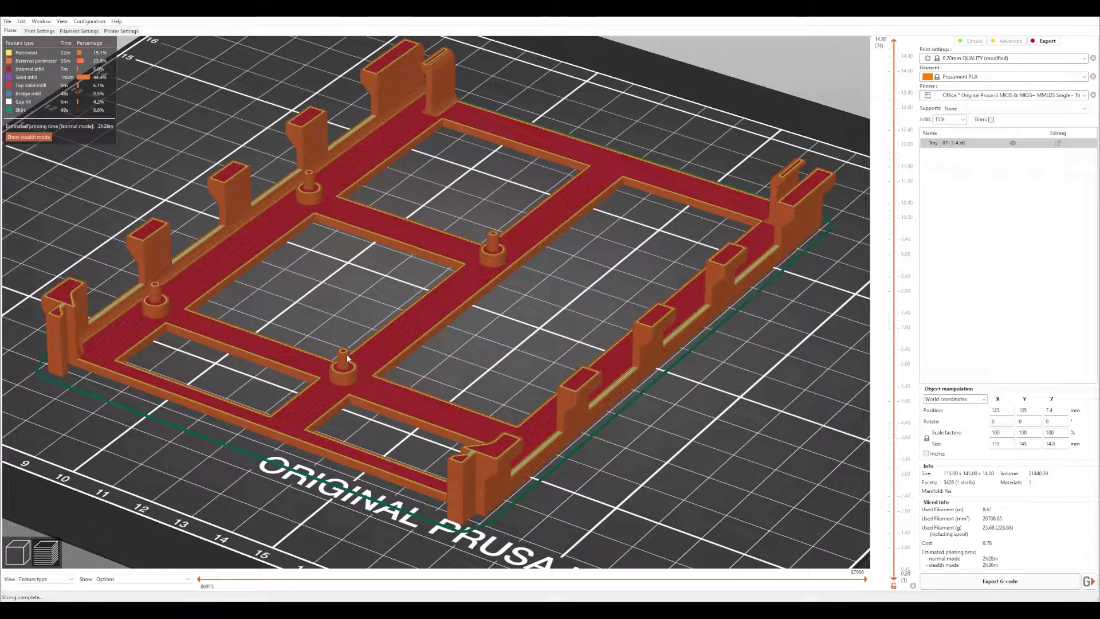
middle_click_drag(489, 341, 514, 344)
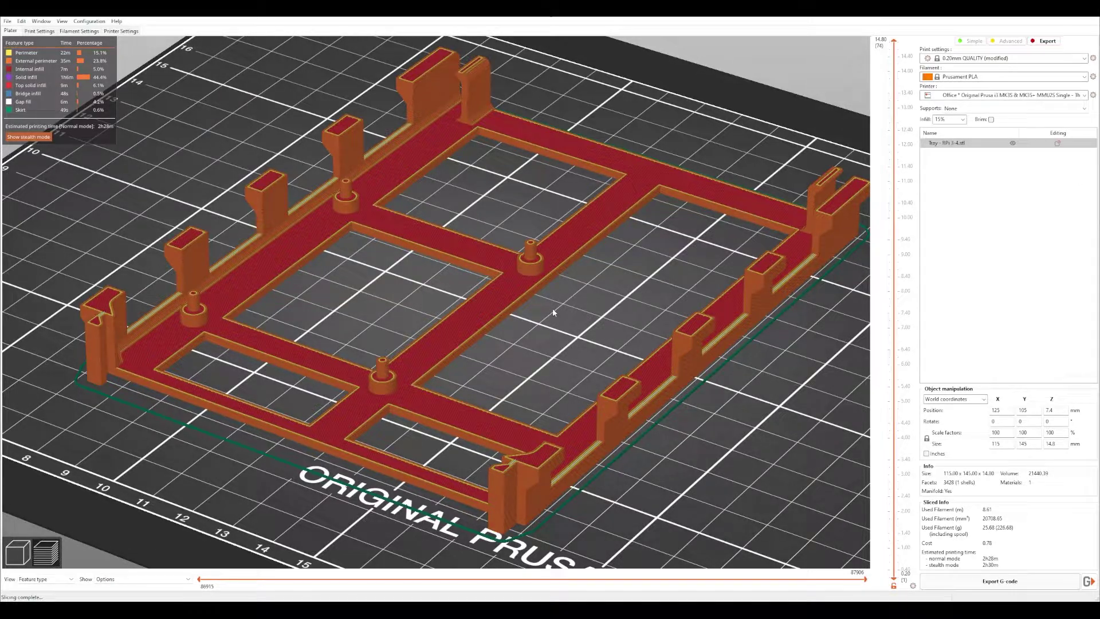
scroll(554, 312, "down", 5)
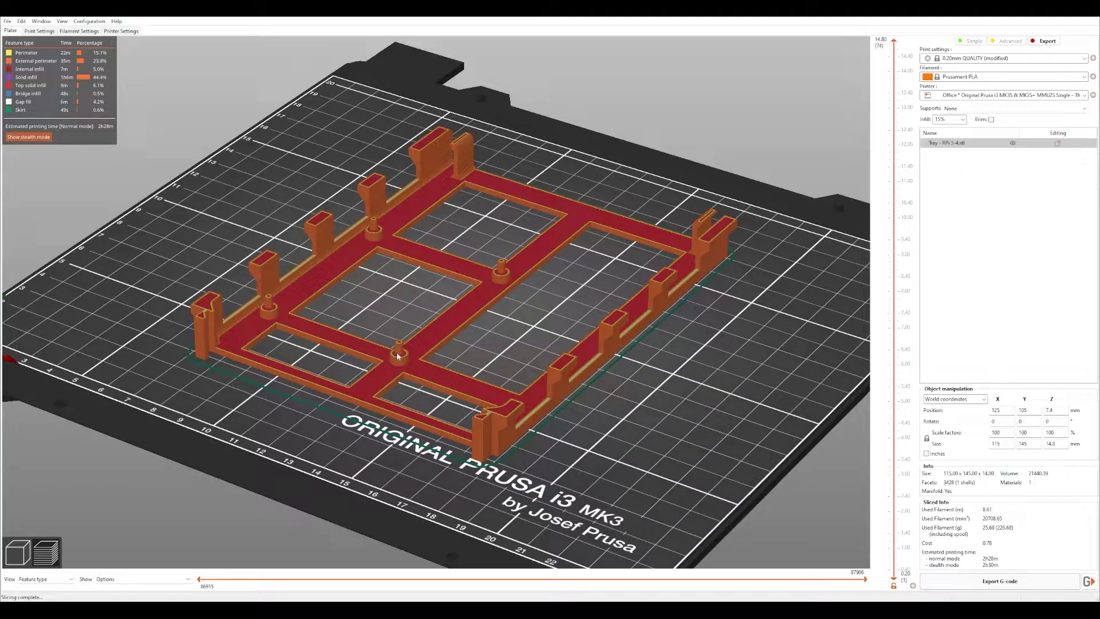
left_click_drag(497, 339, 535, 348)
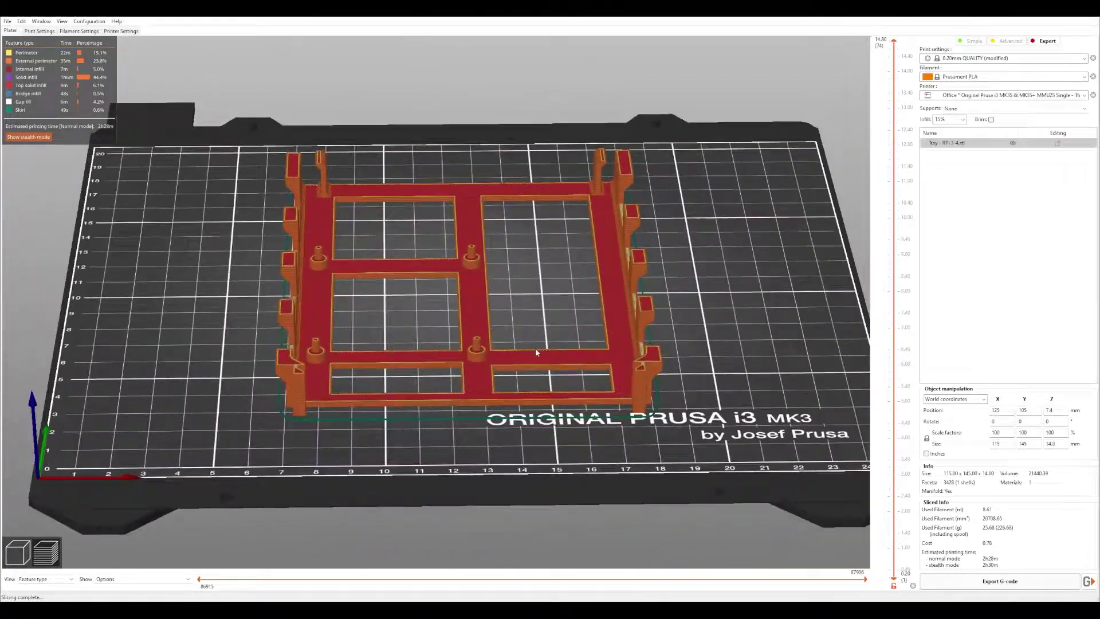
- Switch to the PrusaSlicer window holding Faceplate - 5V - Fan.stl and select the model
mouse_move(141, 608)
left_click(167, 581)
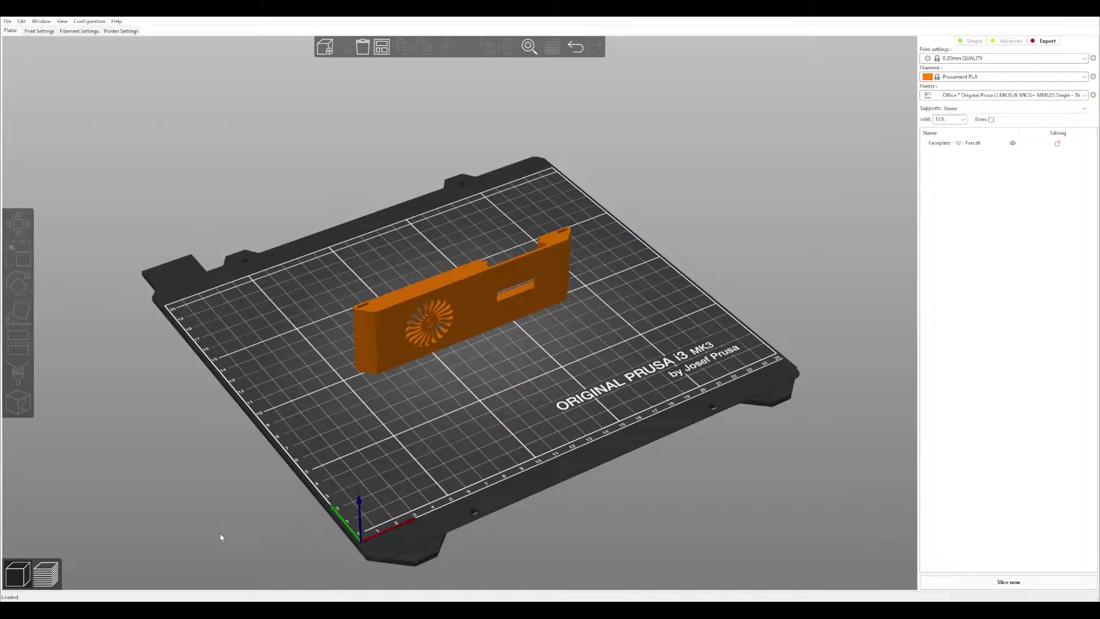
left_click_drag(452, 515, 479, 468)
left_click(410, 326)
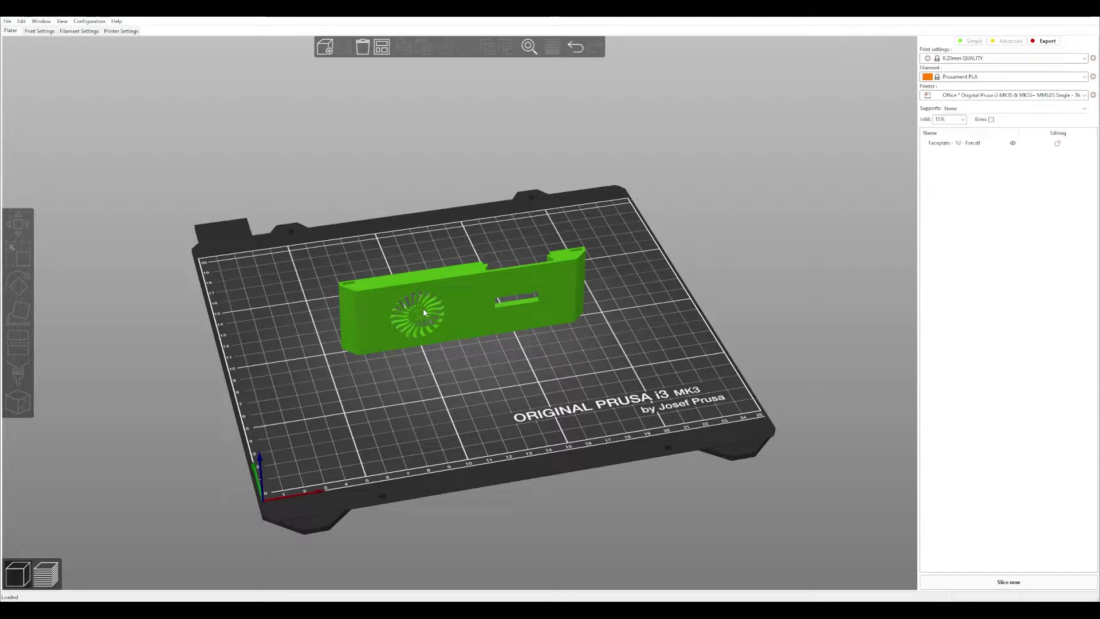
scroll(417, 312, "up", 5)
scroll(480, 422, "down", 3)
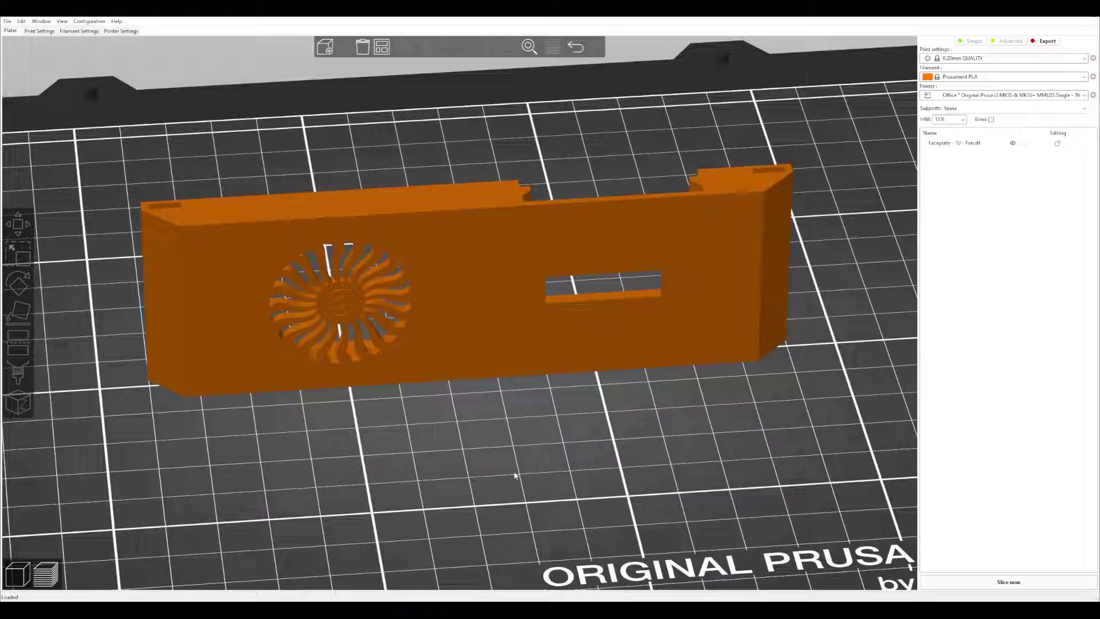
left_click_drag(481, 425, 509, 477)
- Try laying the faceplate on another face with Place on face, then undo it
left_click(215, 283)
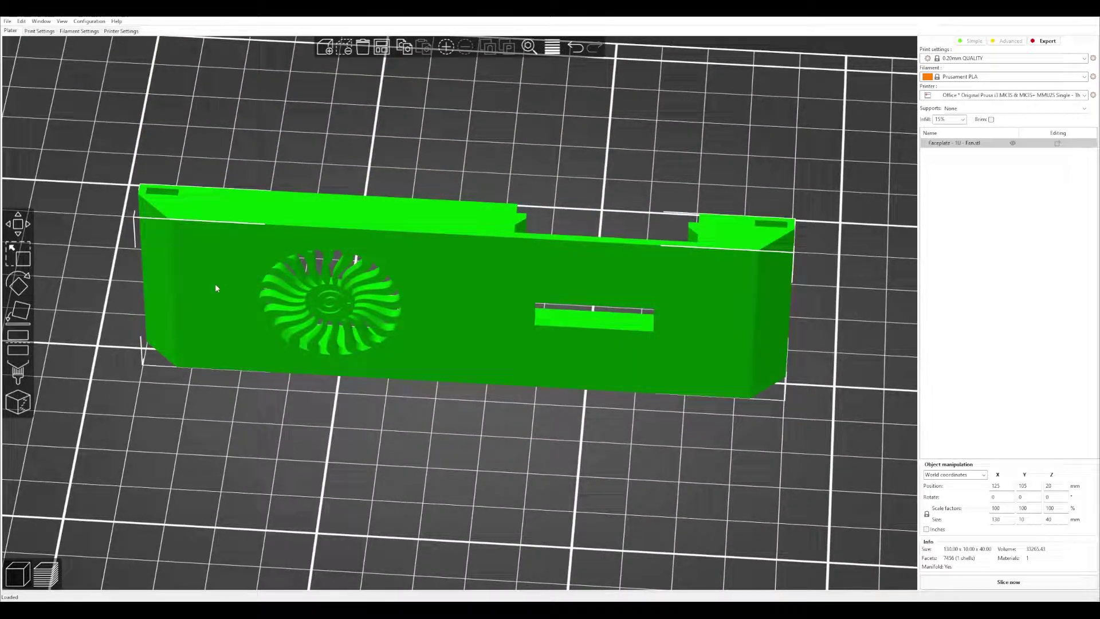
key("f")
left_click(401, 355)
left_click(466, 536)
left_click_drag(465, 537, 460, 498)
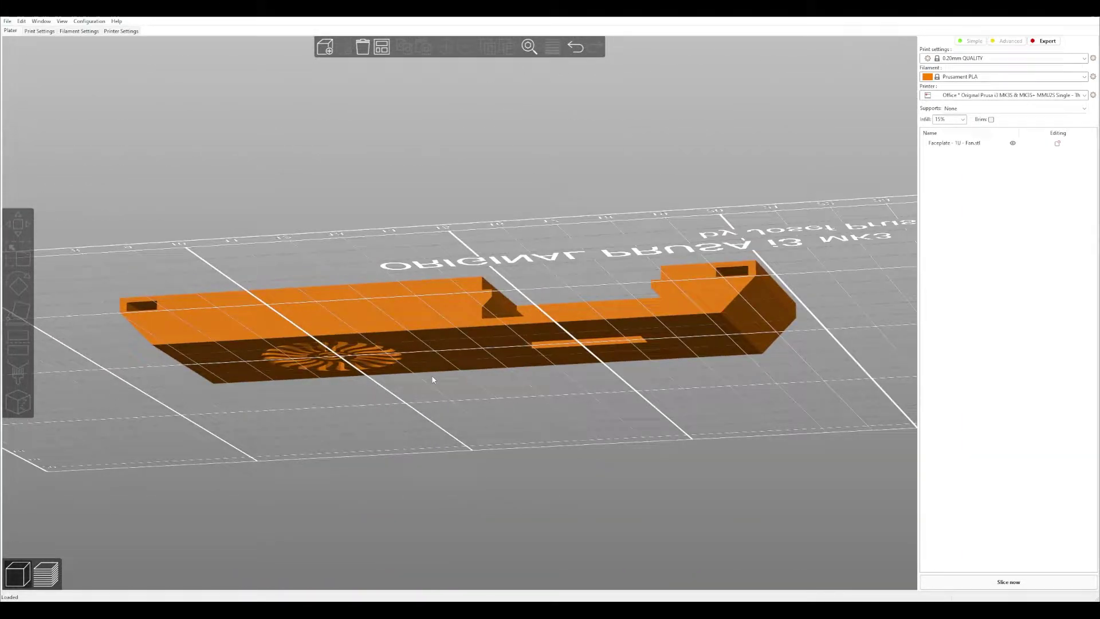
left_click(576, 45)
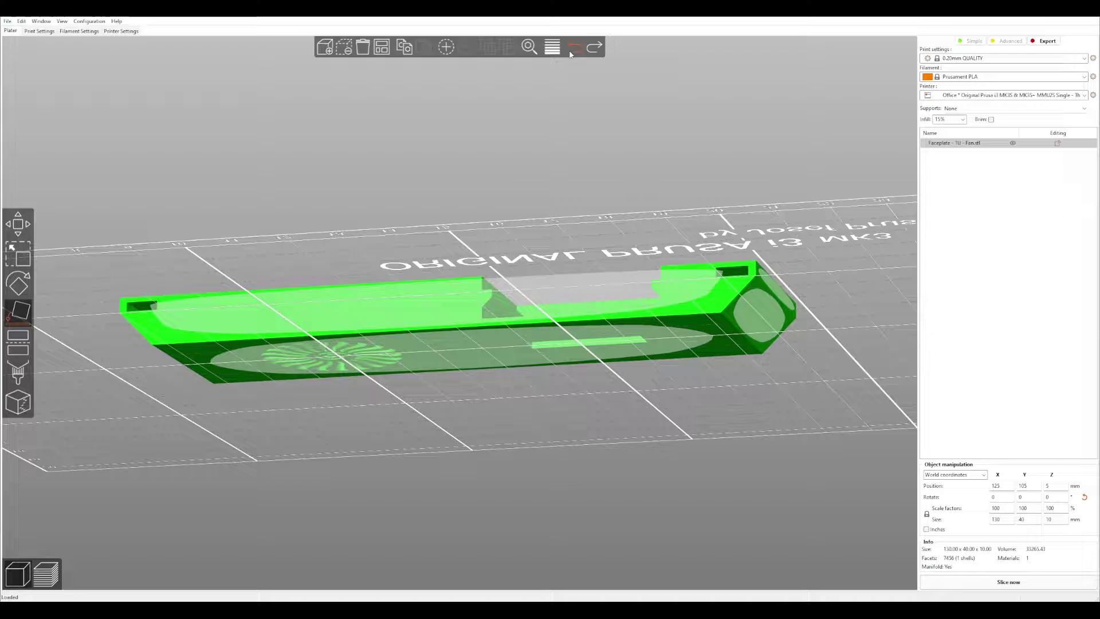
key("1")
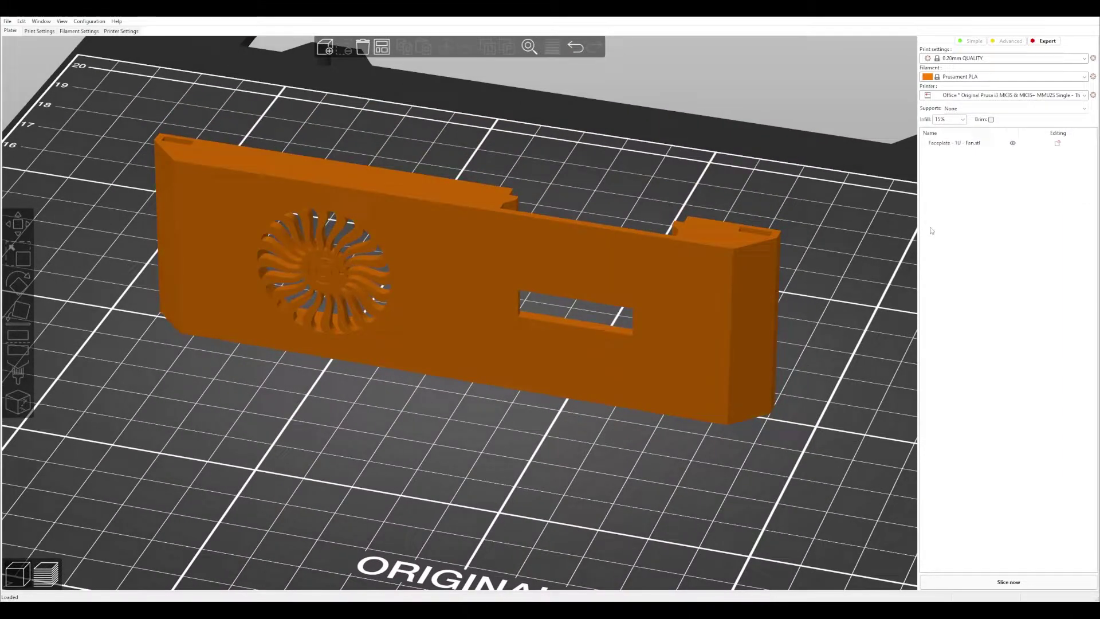
- Load Faceplate - 1U - Fan Spinner.stl through Add part into the Faceplate object
right_click(1051, 146)
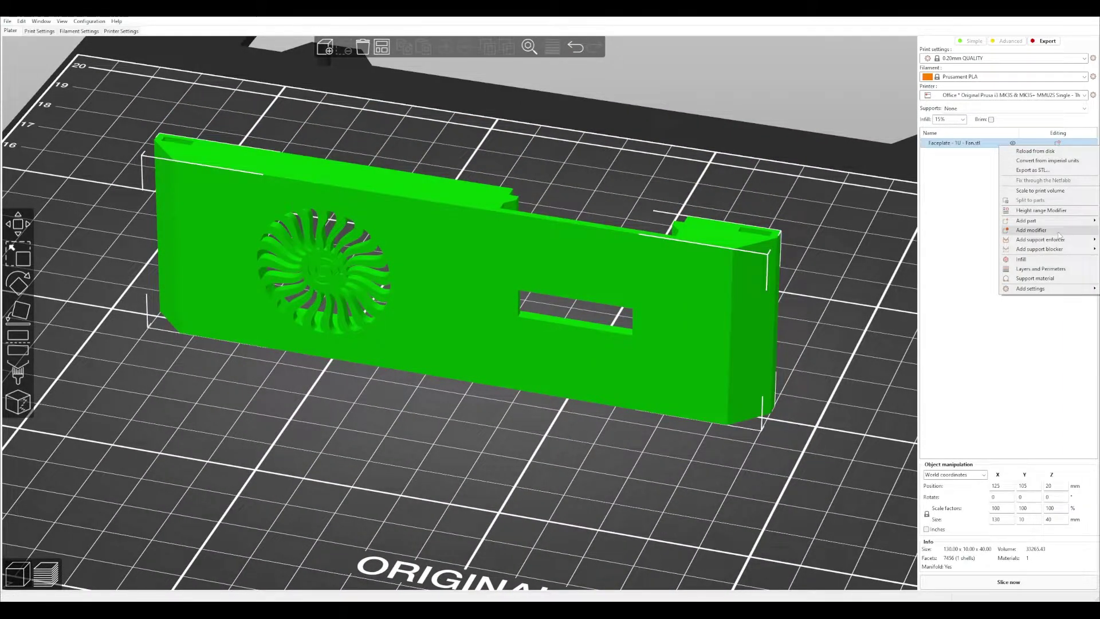
mouse_move(1060, 226)
left_click(970, 221)
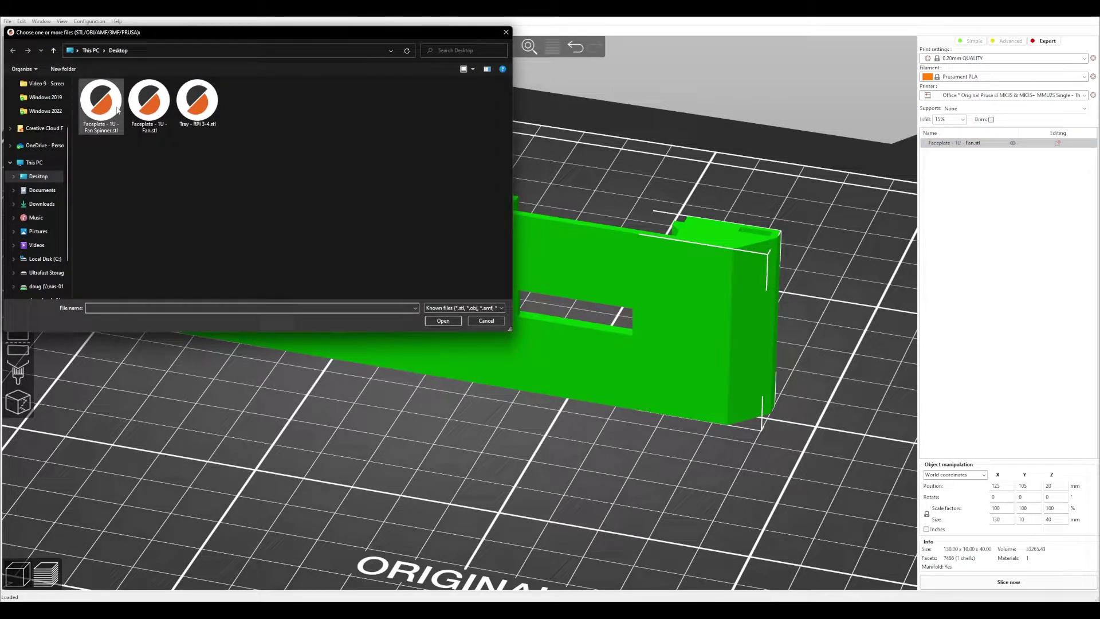
left_click(118, 110)
left_click(443, 321)
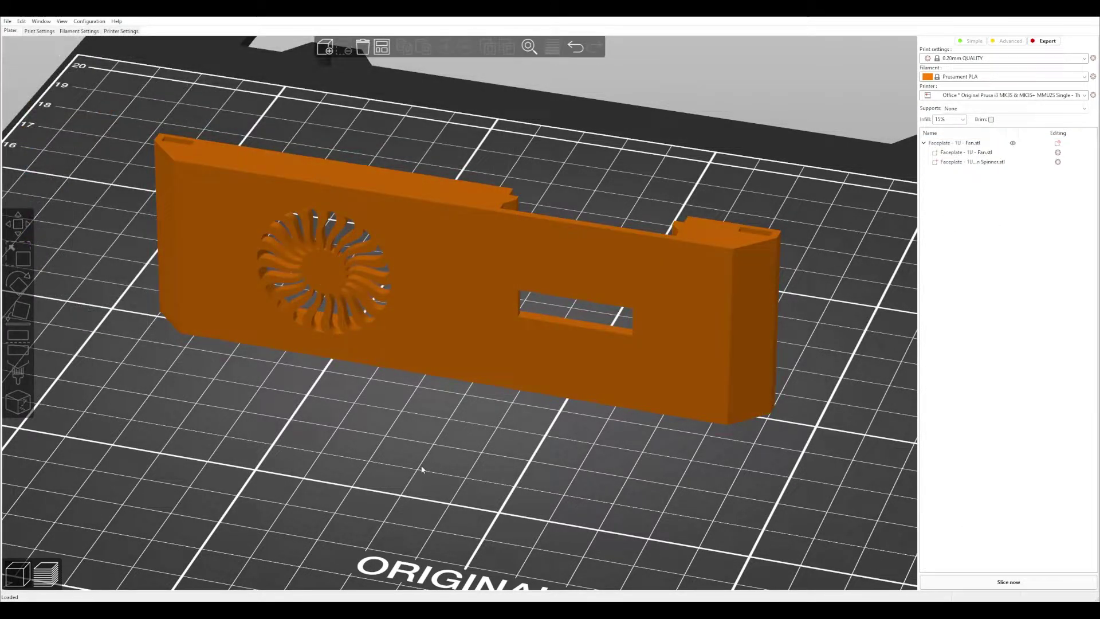
left_click(987, 95)
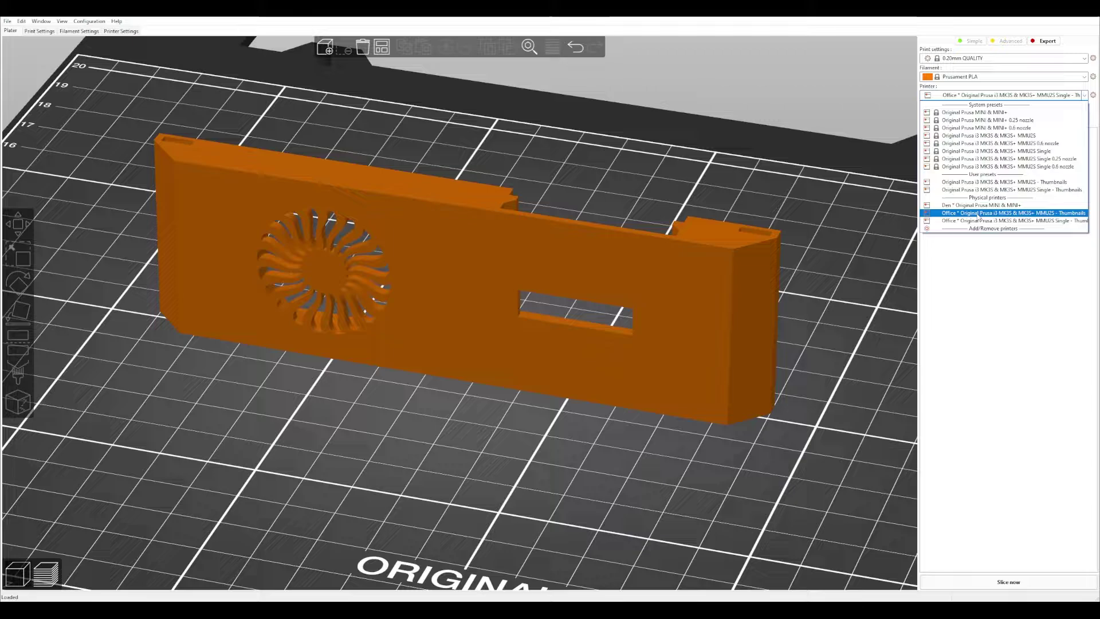
- Select the MMU2S printer profile, make filament 1 dark grey and assign the body to extruder 1
left_click(980, 215)
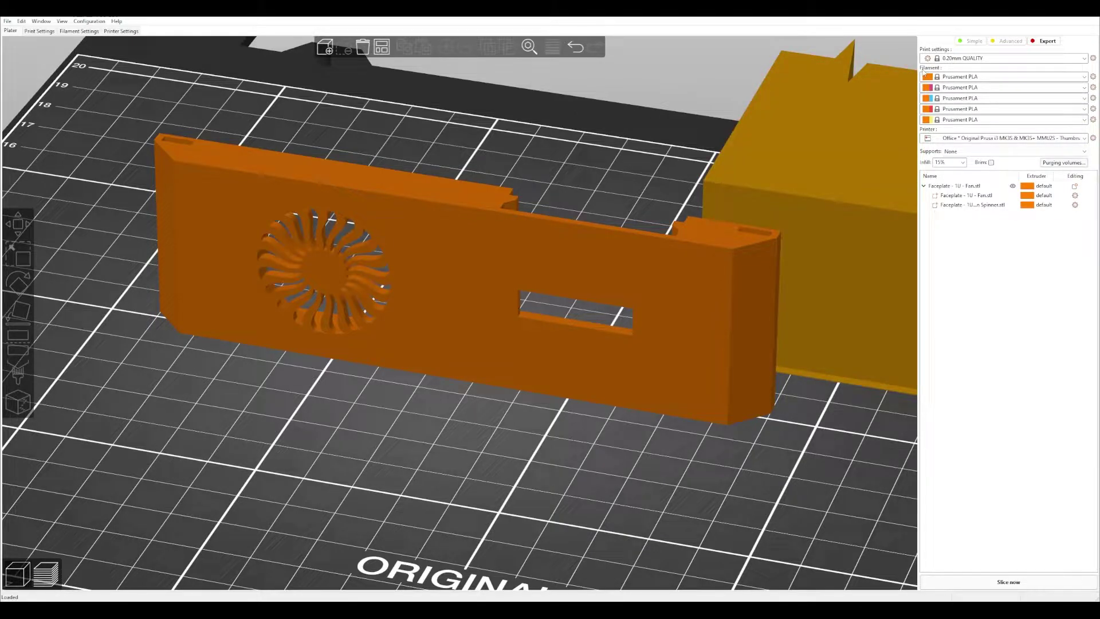
left_click(927, 76)
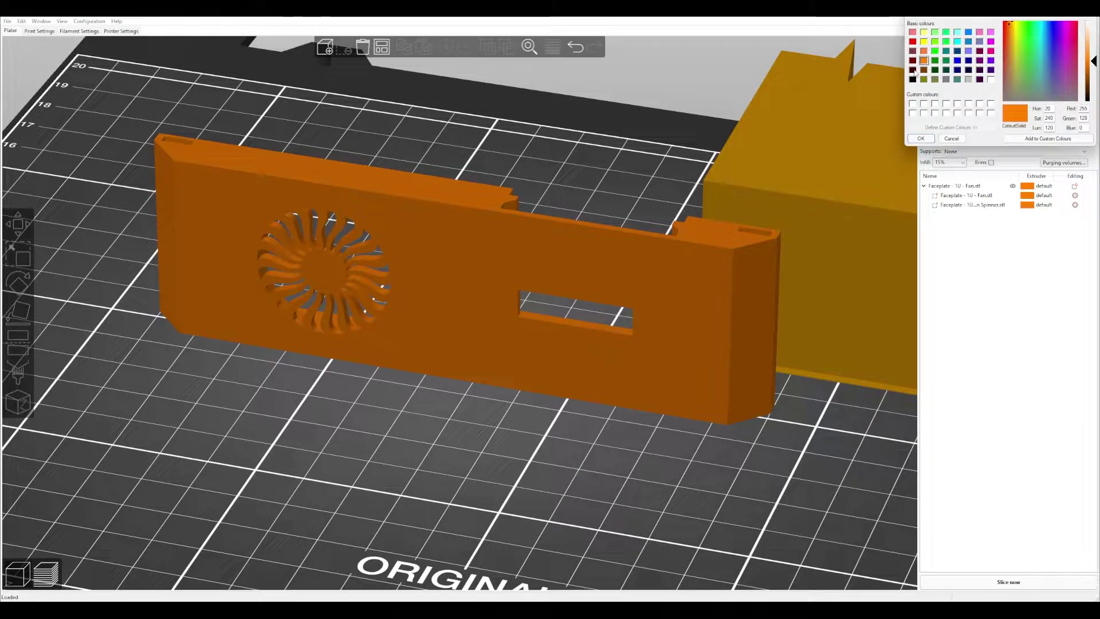
left_click(913, 70)
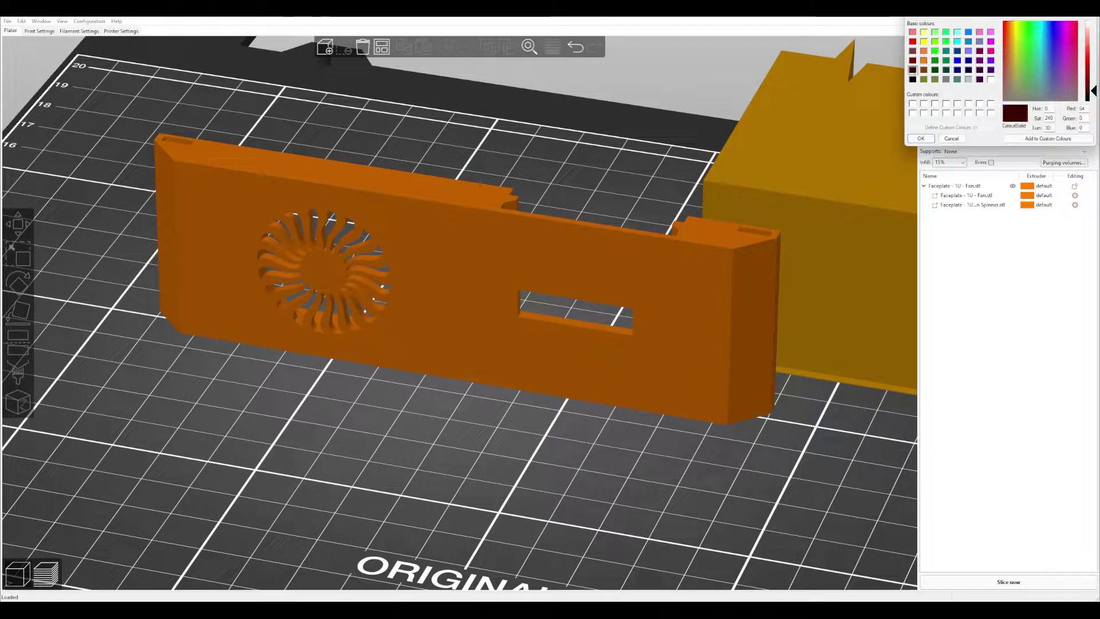
left_click(913, 79)
left_click_drag(1094, 102, 1094, 89)
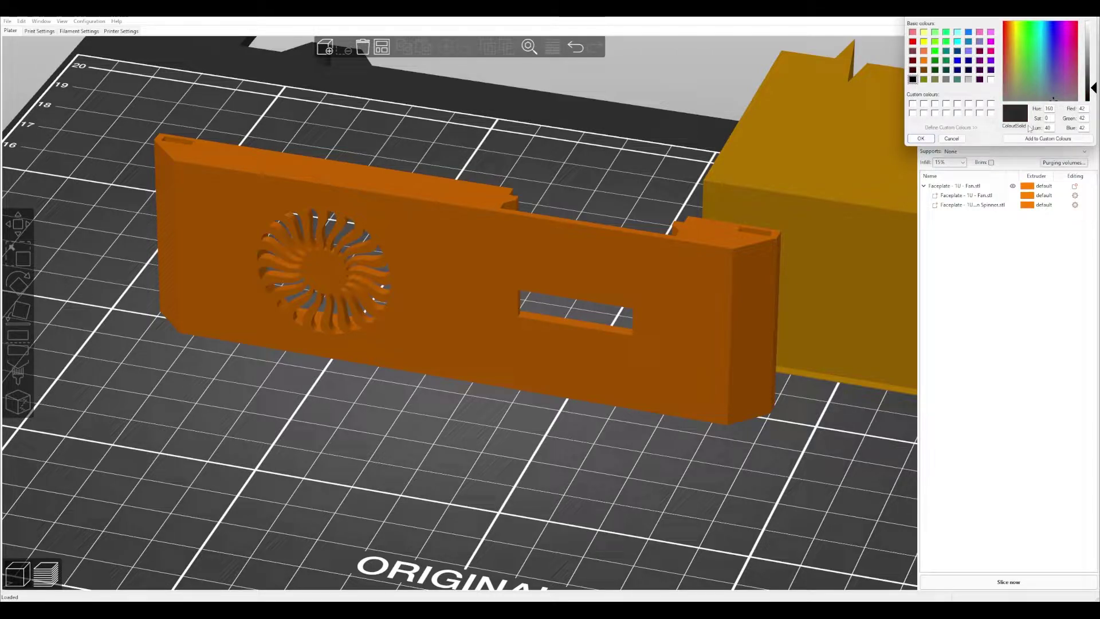
left_click(921, 139)
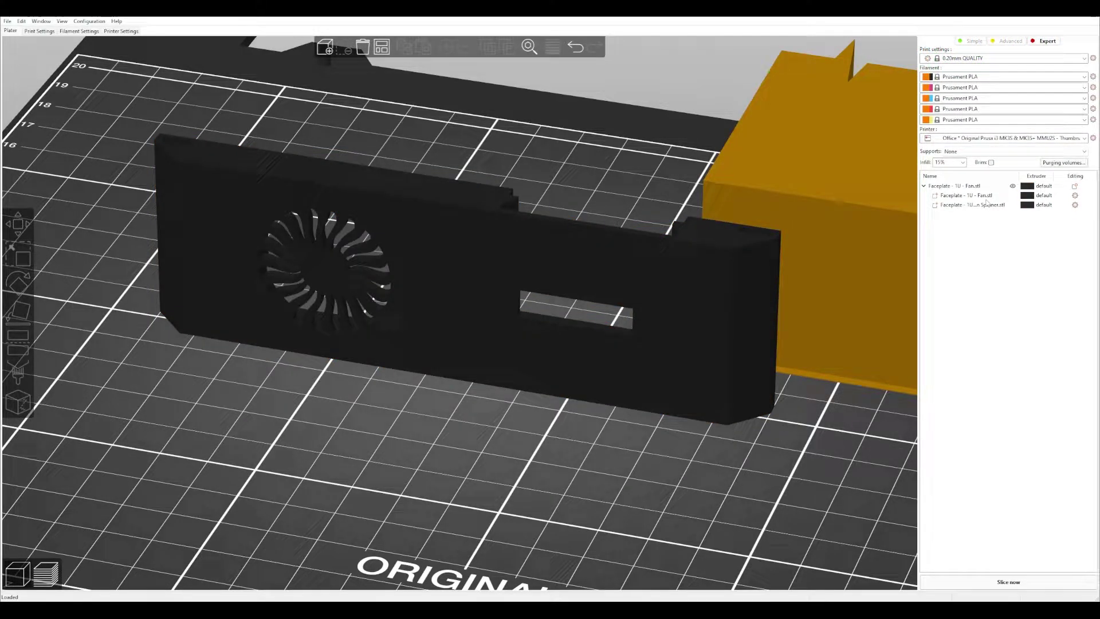
left_click(1031, 196)
left_click(1032, 196)
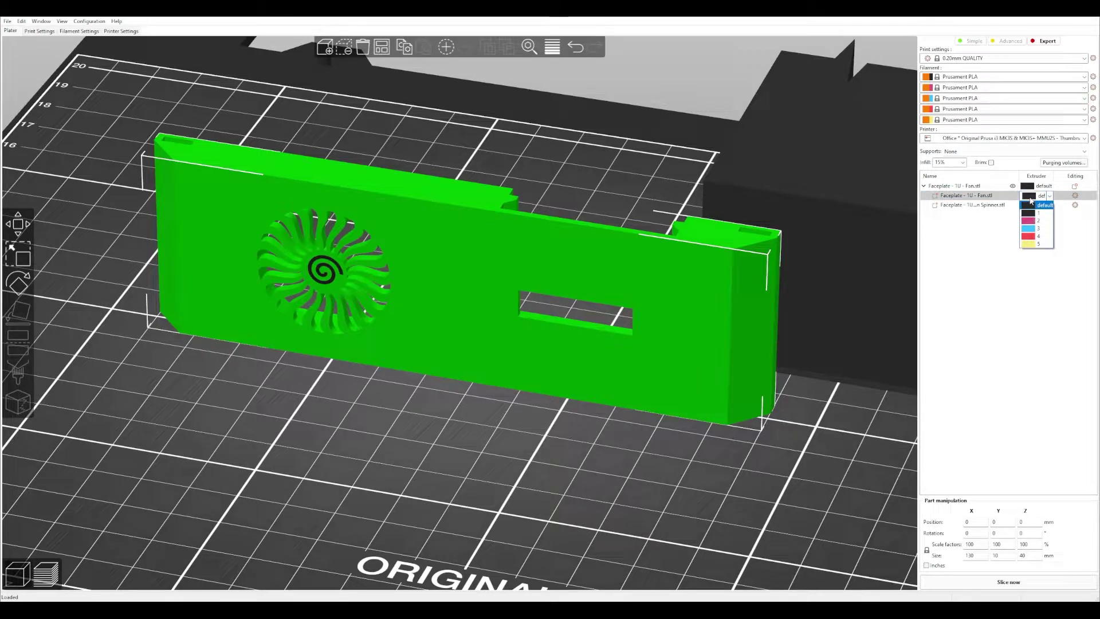
left_click(1035, 213)
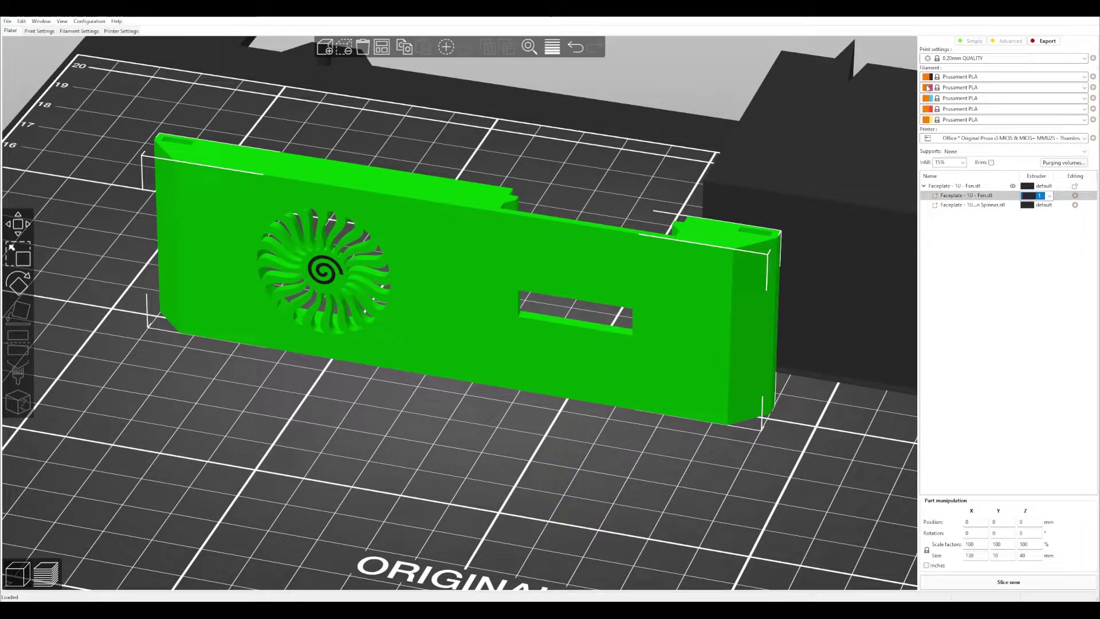
- Make filament 2 white and assign the Spinner part to extruder 2
left_click(927, 87)
left_click(992, 91)
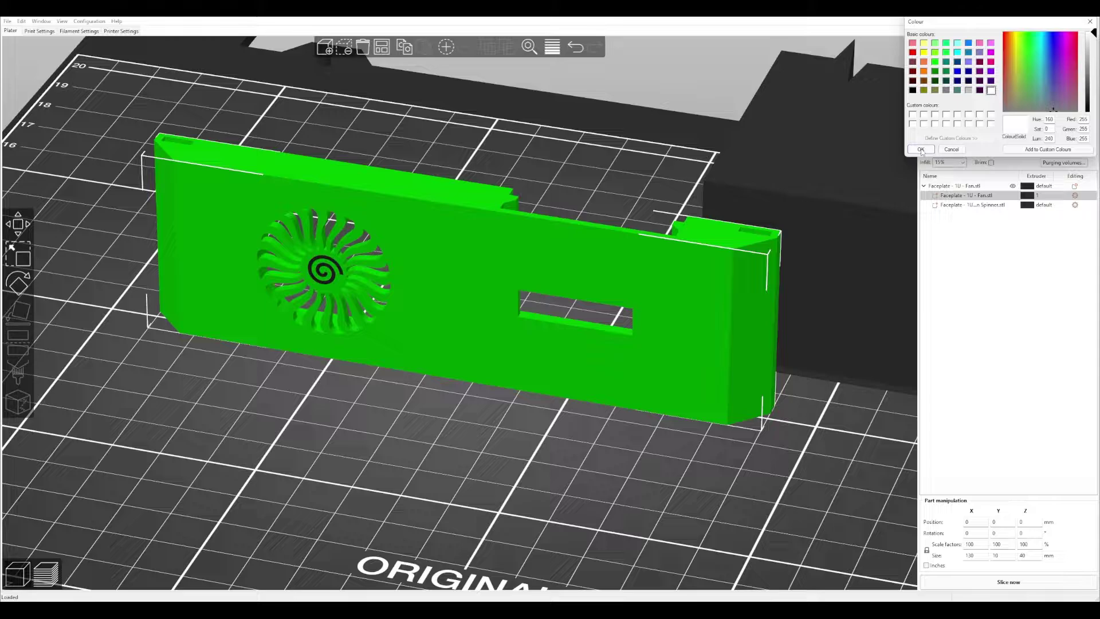
left_click(920, 149)
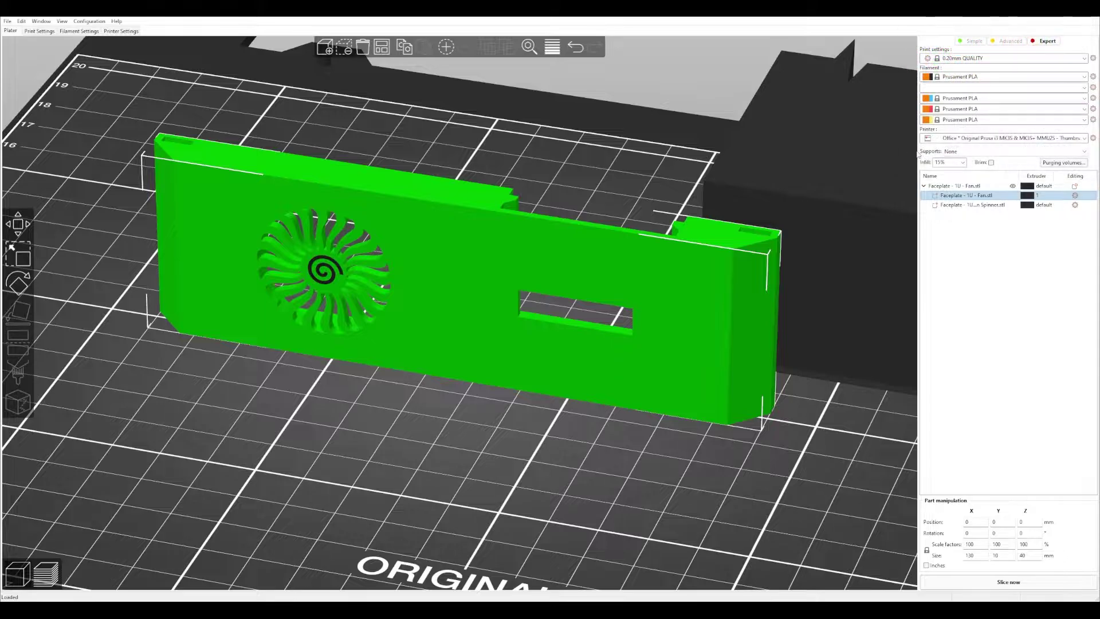
left_click(1028, 208)
left_click(1029, 205)
left_click(1034, 232)
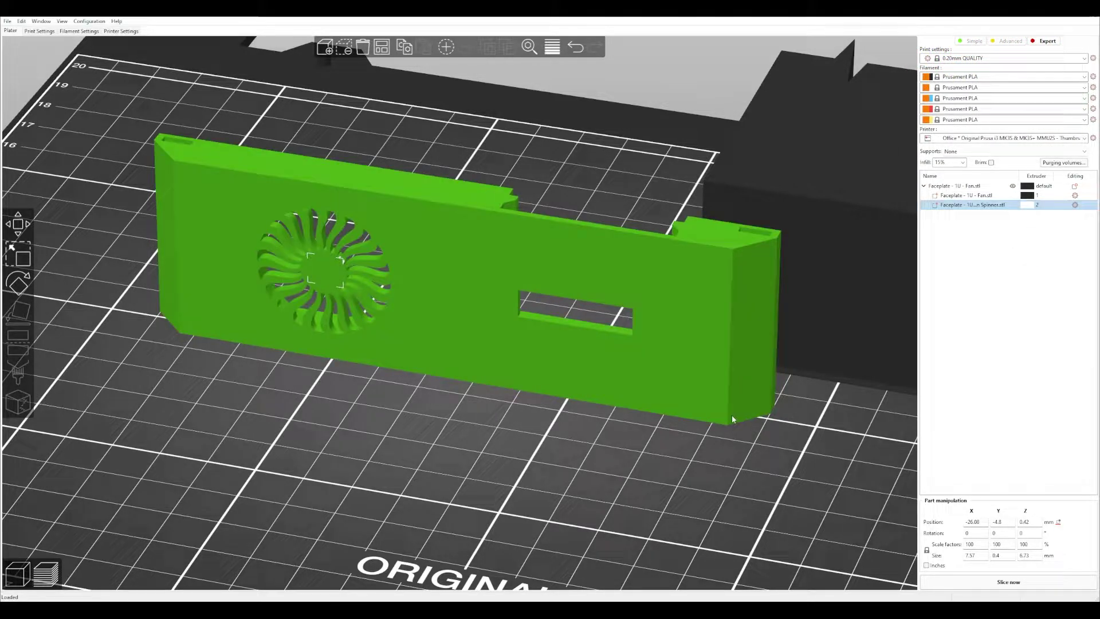
left_click(703, 463)
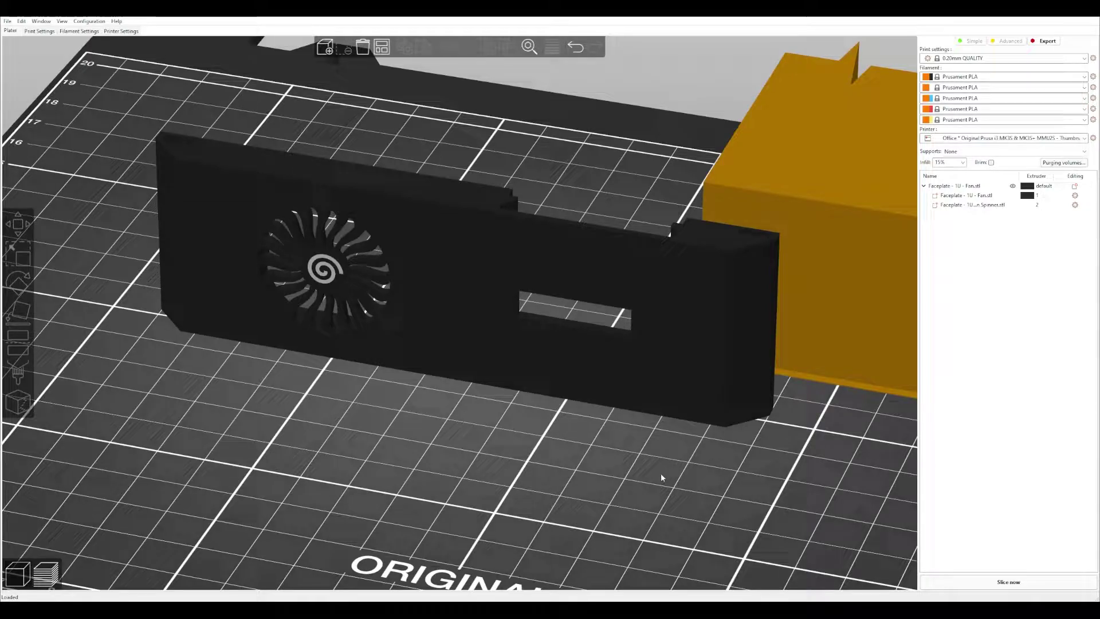
- Lay the faceplate flat on the bed with its fan face down
left_click_drag(661, 472, 807, 490)
left_click(304, 266)
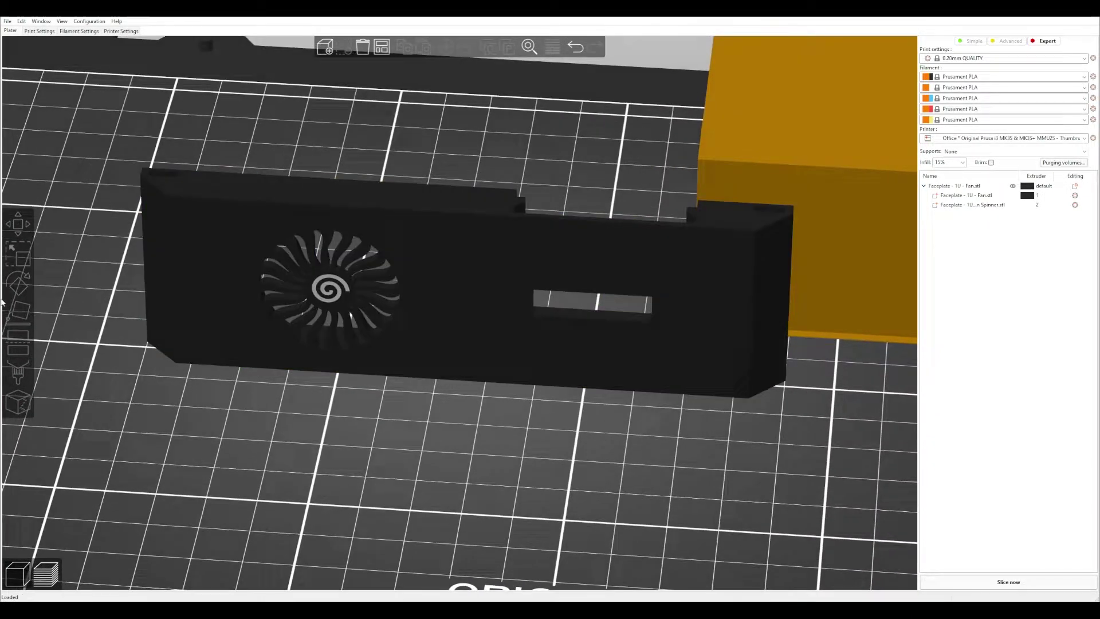
left_click(401, 321)
key("f")
left_click(546, 366)
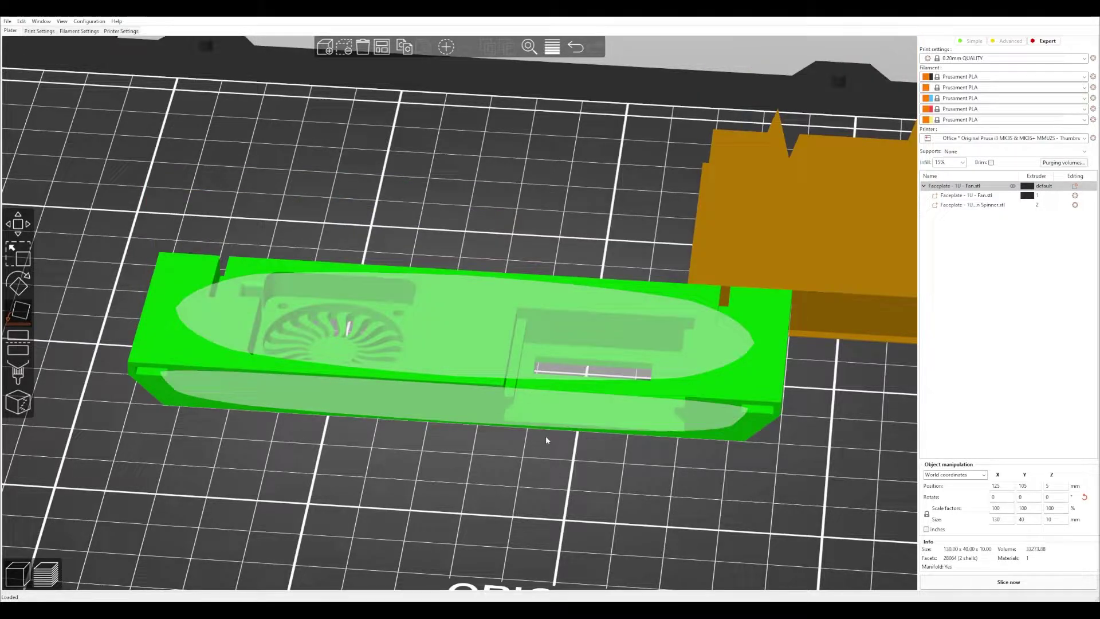
- Drag the wipe tower to a new spot beside the faceplate
left_click_drag(754, 334, 829, 414)
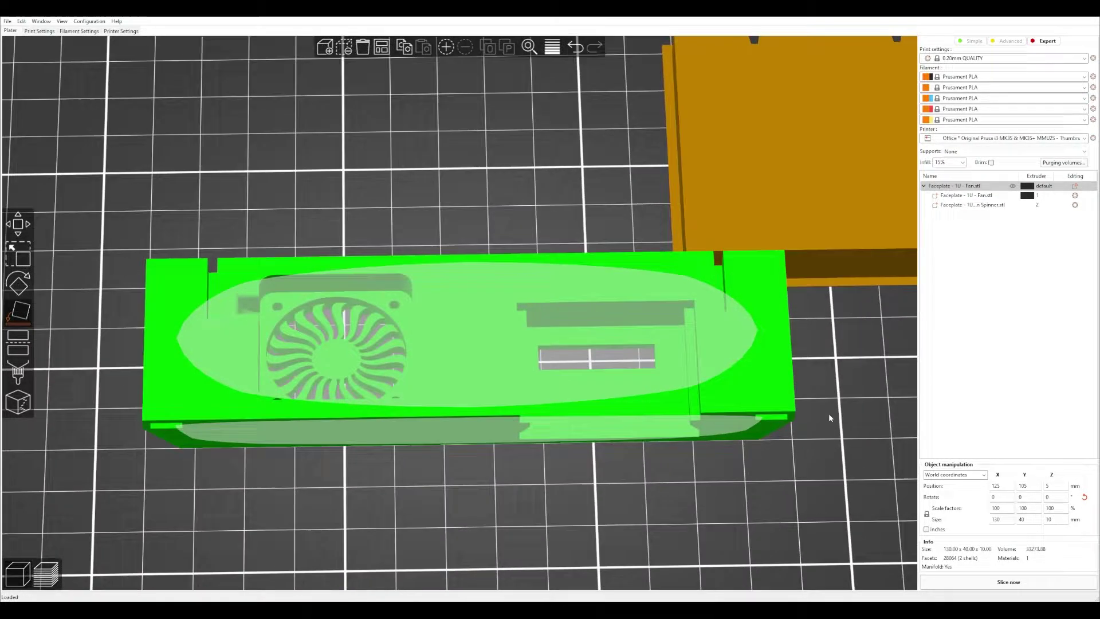
left_click(830, 218)
left_click_drag(831, 218, 732, 449)
key("1")
scroll(732, 449, "up", 5)
mouse_move(804, 400)
left_mouse_down()
mouse_move(807, 377)
mouse_move(810, 393)
left_mouse_up()
- Slice the two-colour faceplate, giving 7.80 m of filament and 2 tool changes
left_click(32, 32)
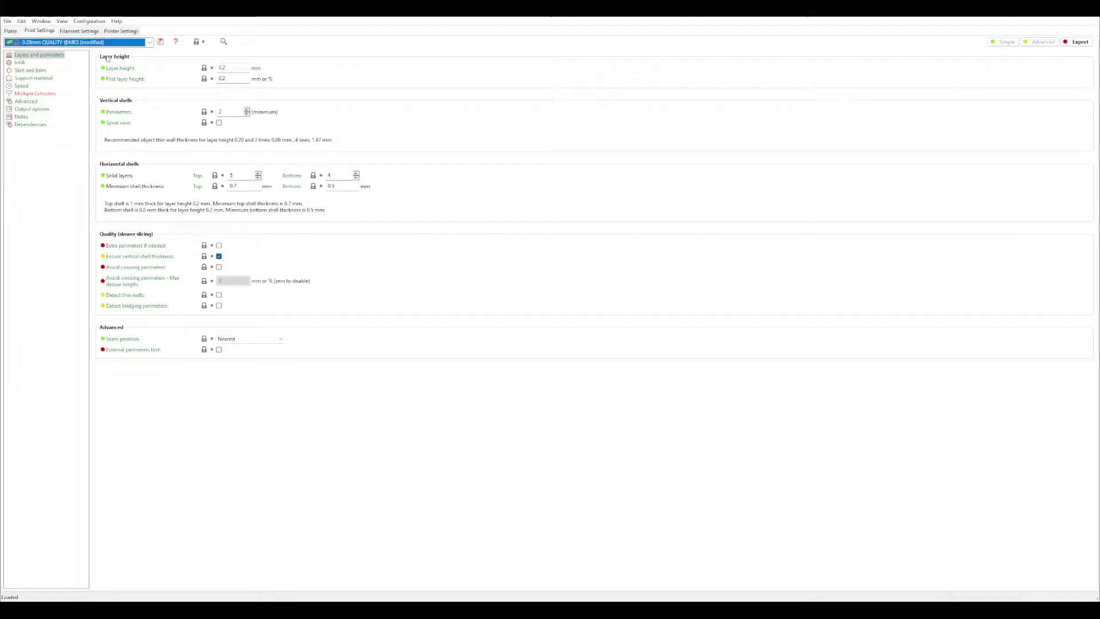
left_click(13, 32)
left_click(1008, 581)
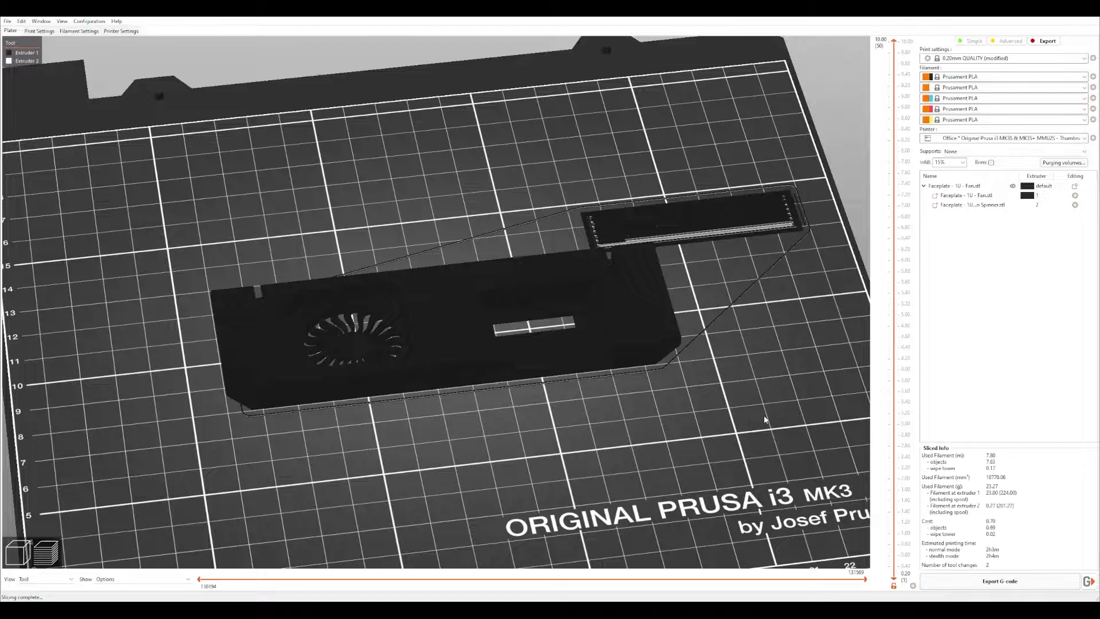
mouse_move(765, 420)
left_mouse_down()
mouse_move(763, 340)
mouse_move(767, 433)
left_mouse_up()
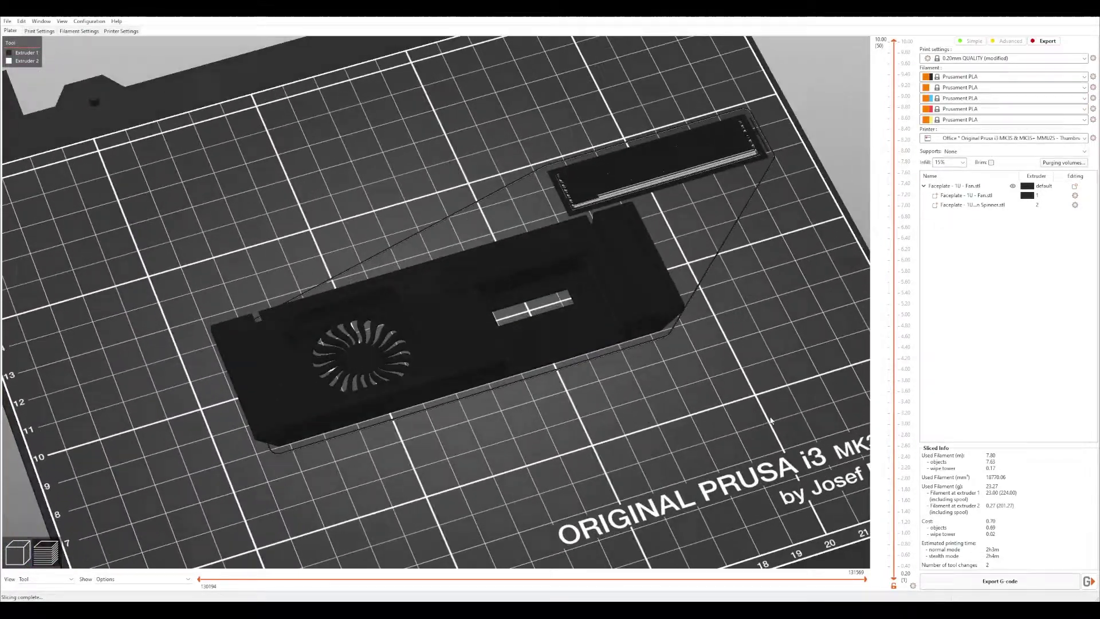
- Delete the Spinner.stl part and re-slice the faceplate alone, estimating 7.62 m of filament
left_click(997, 205)
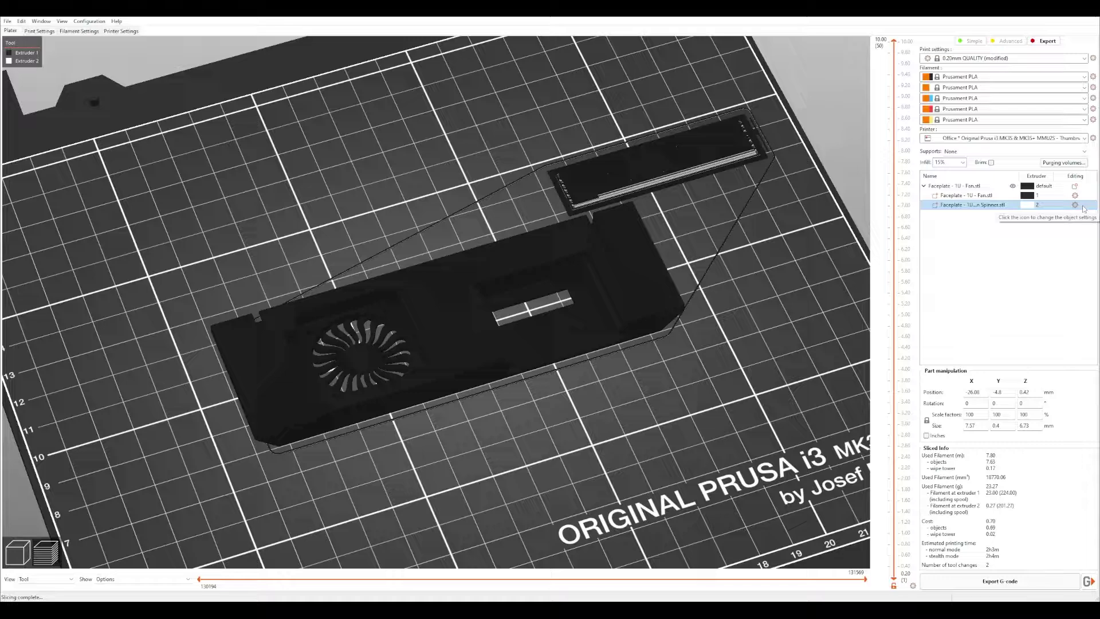
left_click(1075, 205)
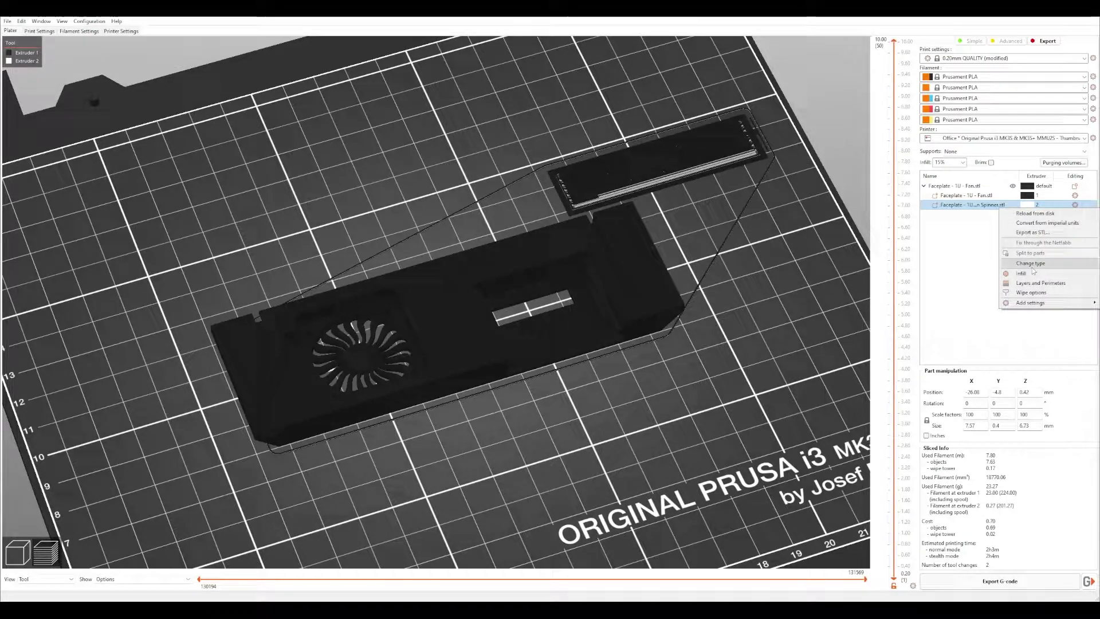
left_click(979, 214)
left_click(966, 211)
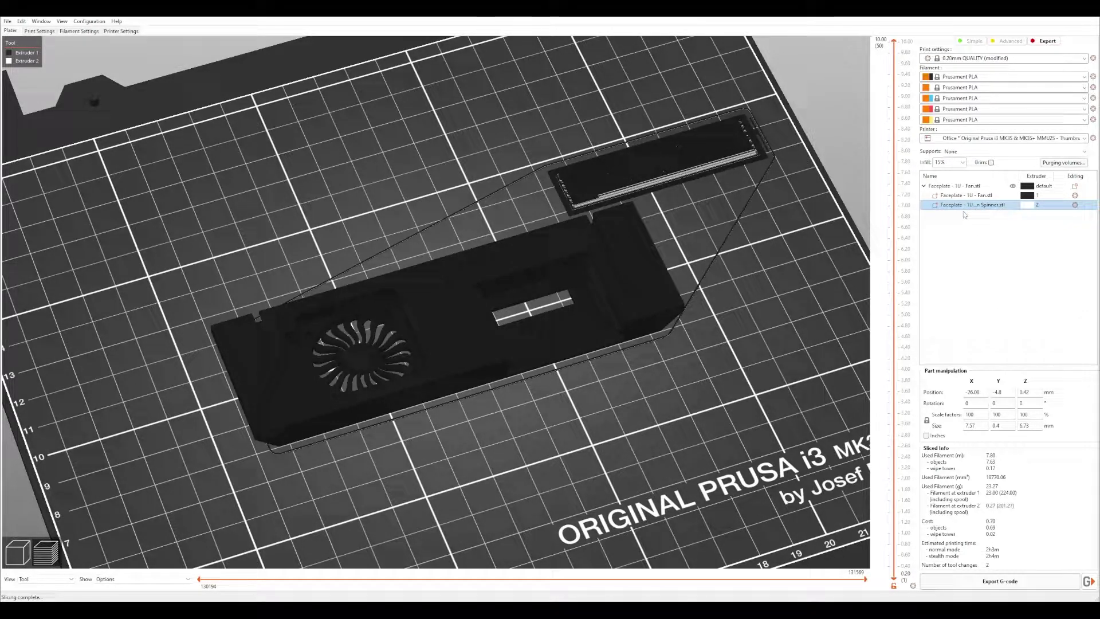
key("Delete")
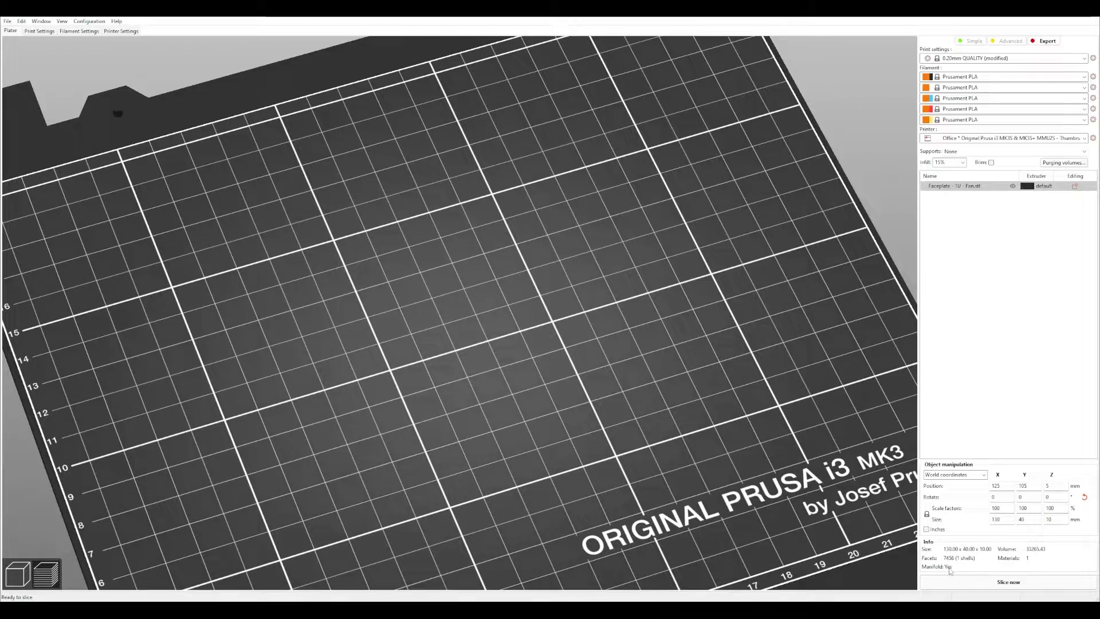
left_click(951, 579)
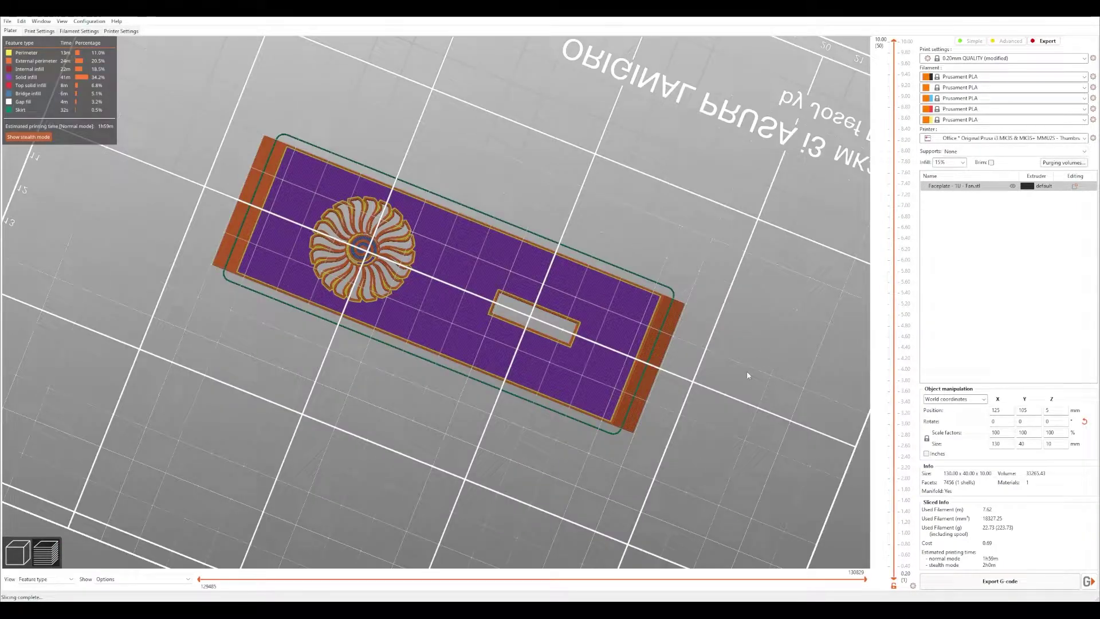
left_click_drag(747, 370, 344, 315)
scroll(331, 283, "up", 5)
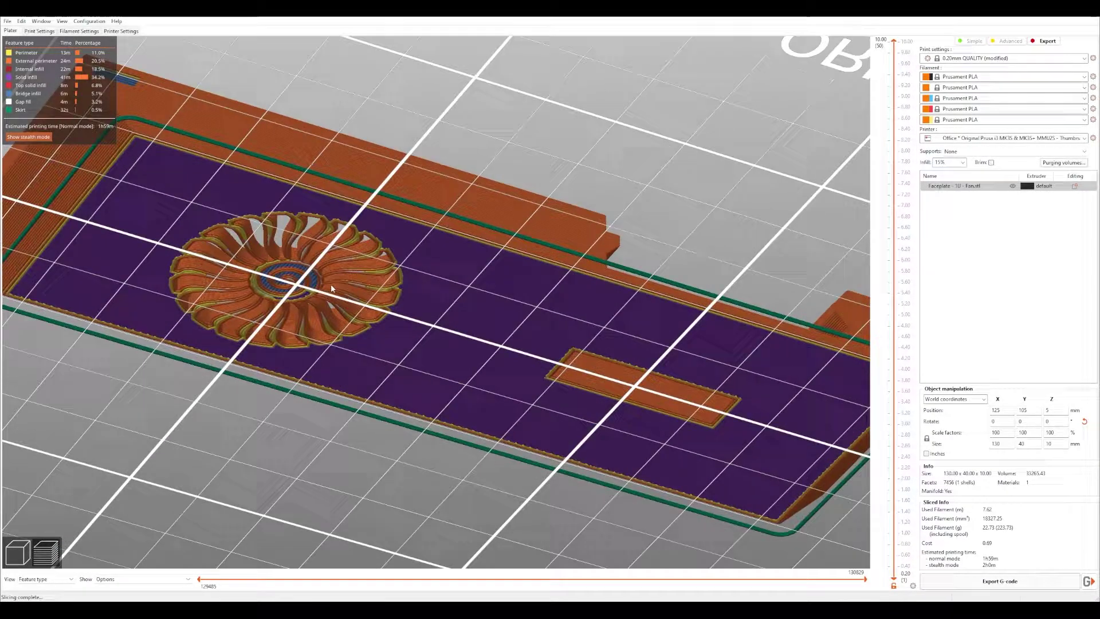
scroll(332, 284, "up", 2)
left_click_drag(752, 197, 705, 245)
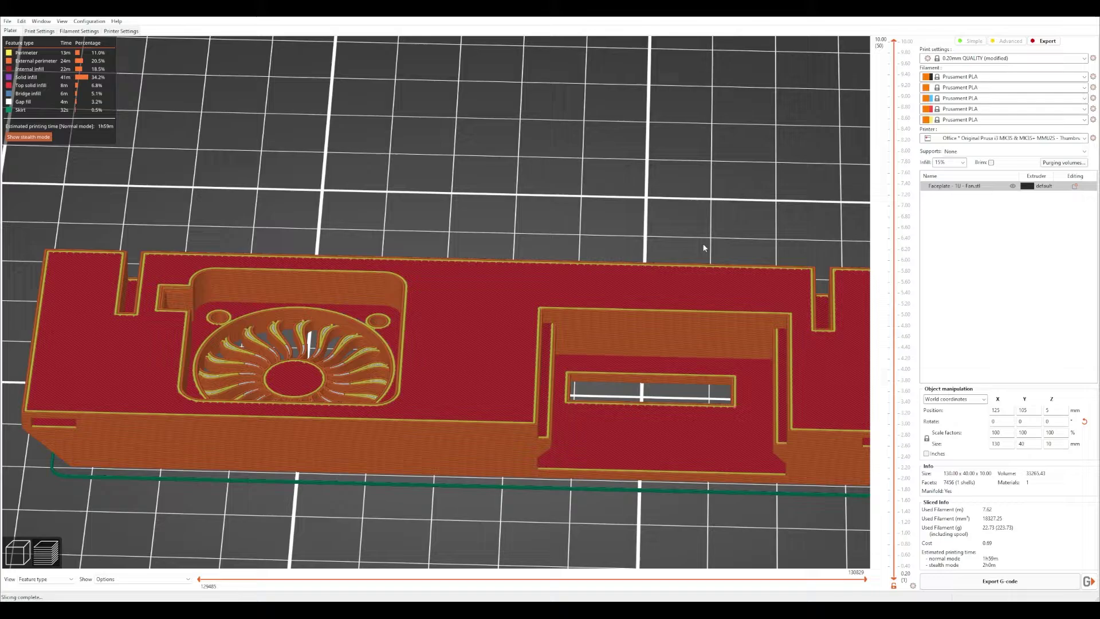
scroll(700, 255, "up", 4)
scroll(699, 253, "down", 6)
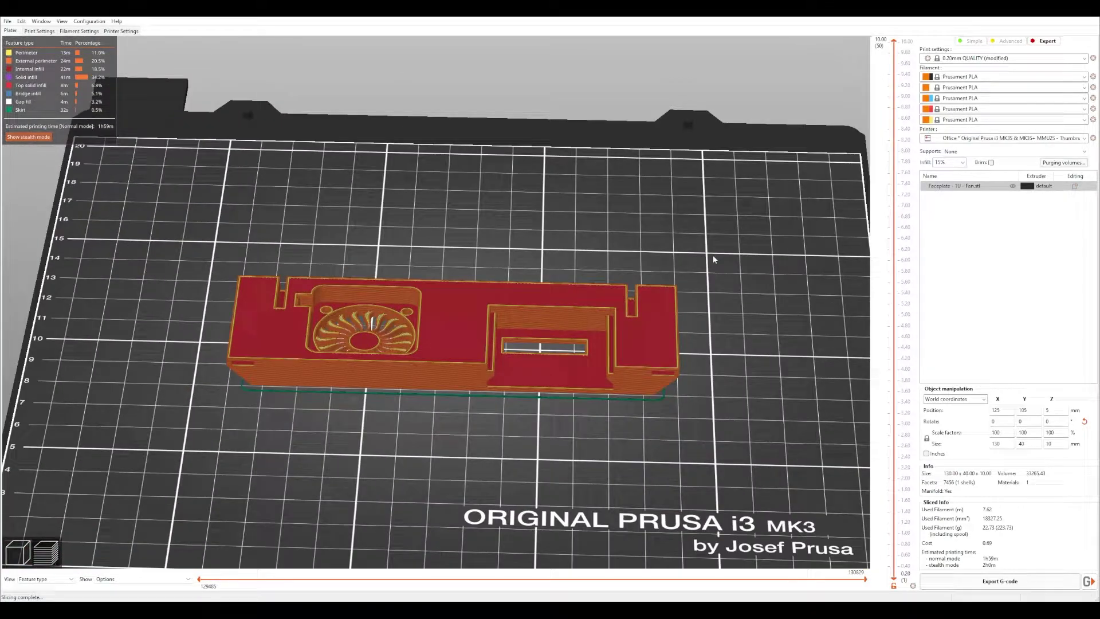
scroll(746, 285, "down", 2)
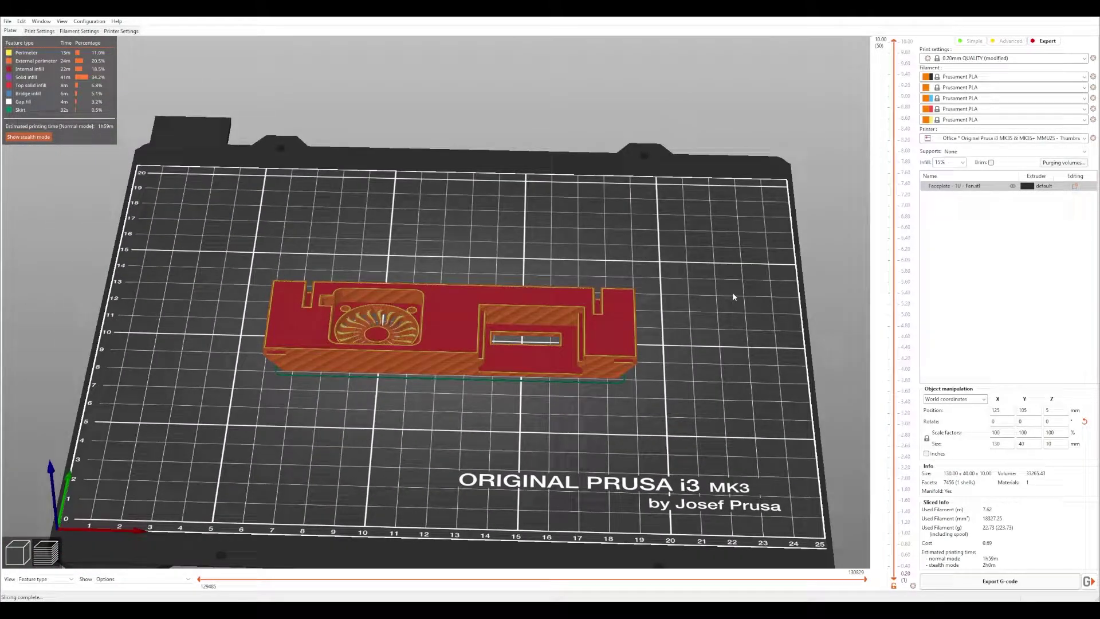
left_click_drag(734, 296, 736, 291)
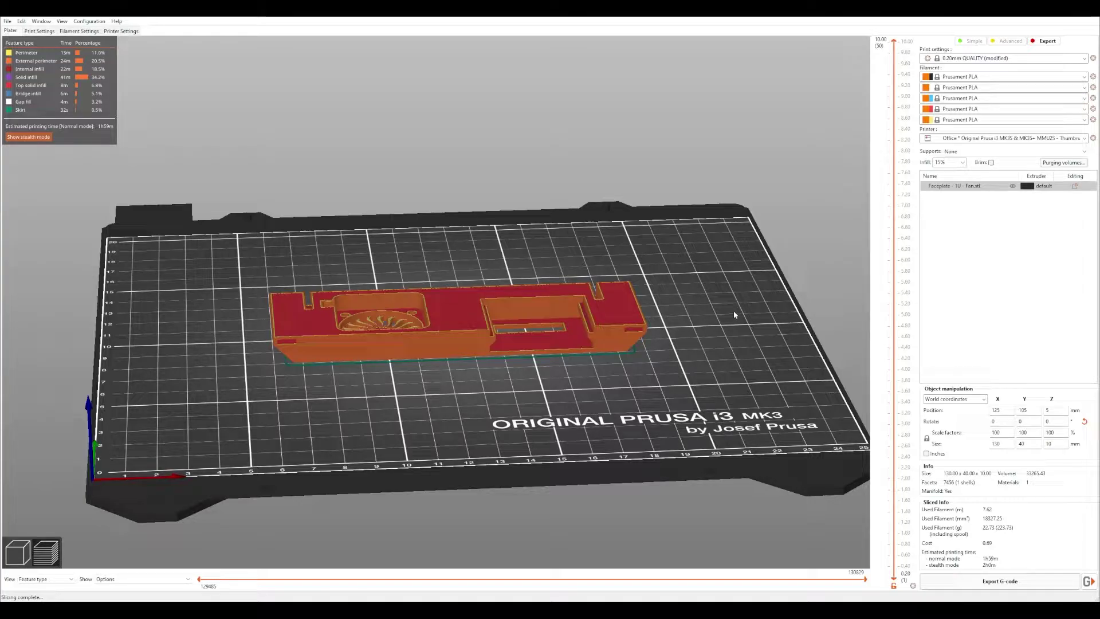
mouse_move(734, 311)
left_mouse_down()
mouse_move(728, 334)
mouse_move(729, 275)
mouse_move(730, 331)
left_mouse_up()
scroll(730, 331, "down", 4)
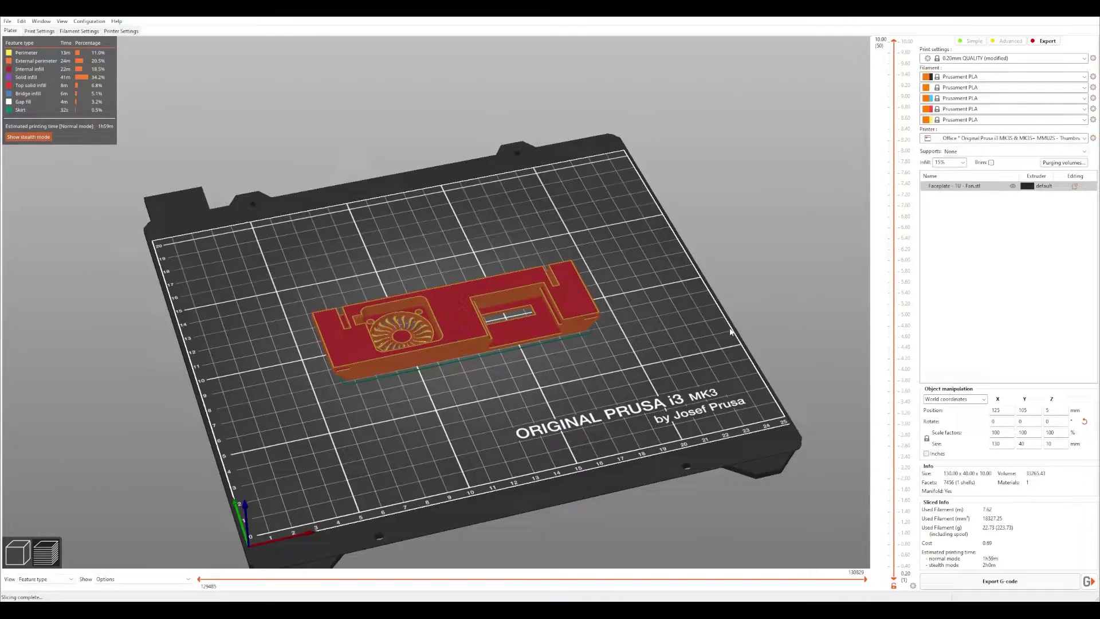
scroll(728, 324, "up", 1)
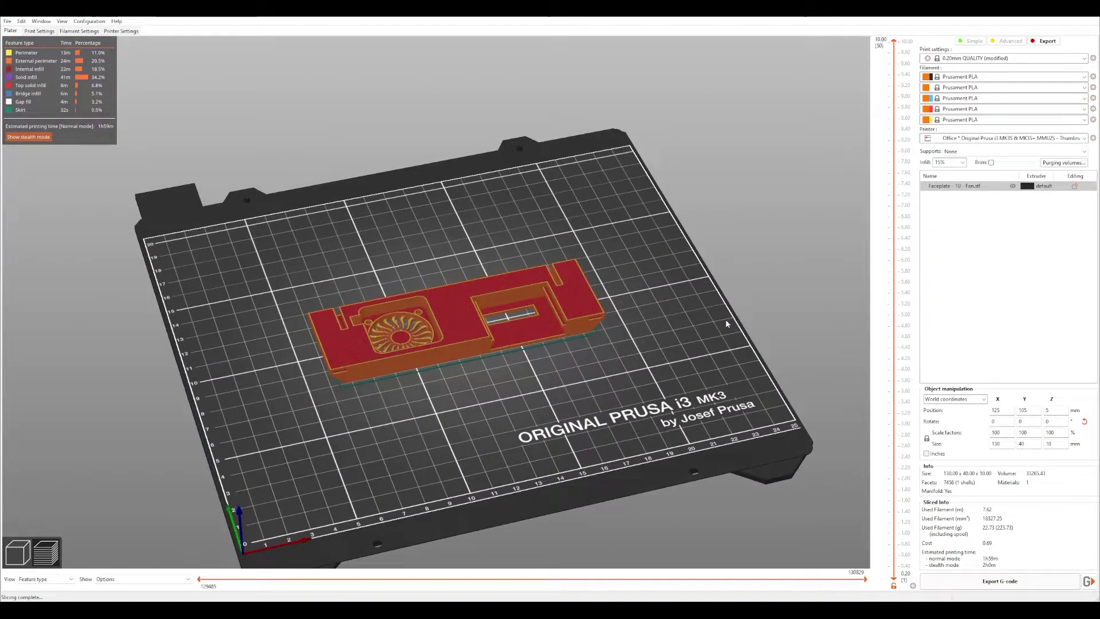